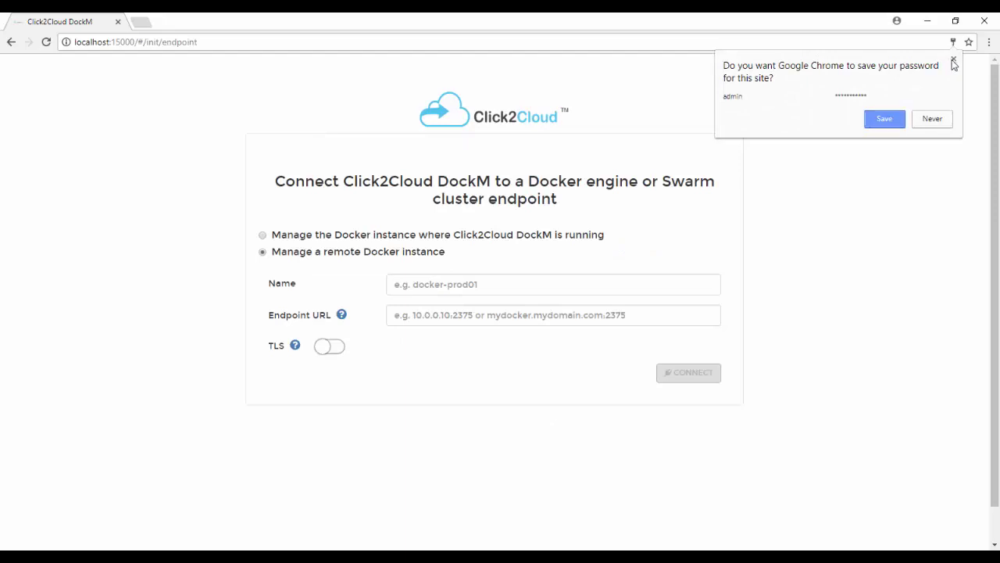
Step: Dismiss the save-password prompt and enter the remote Docker endpoint's name ali_ecs_docker and URL 47.91.23.188:2376
{"action": "left_click", "coordinate": [953, 60]}
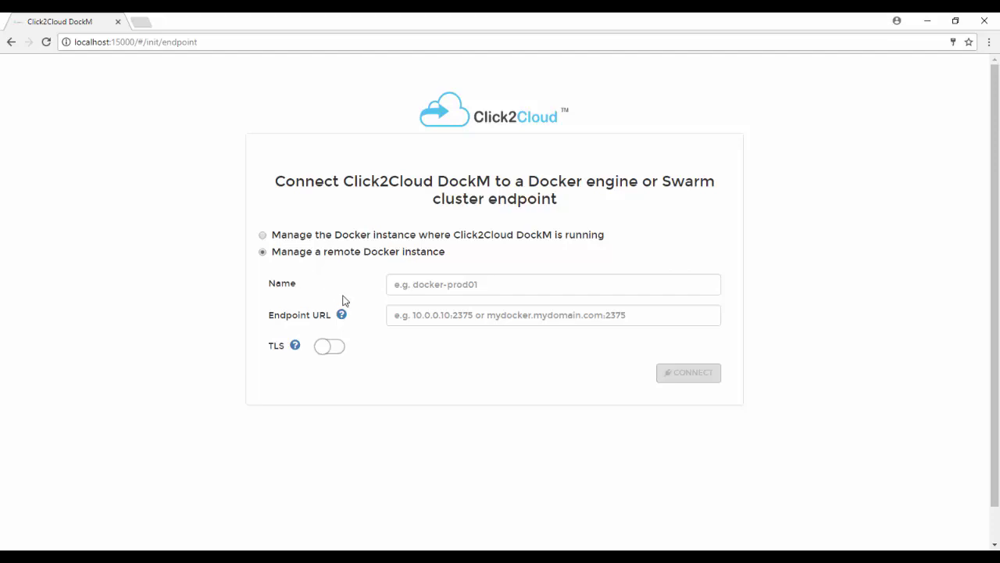
{"action": "left_click", "coordinate": [422, 283]}
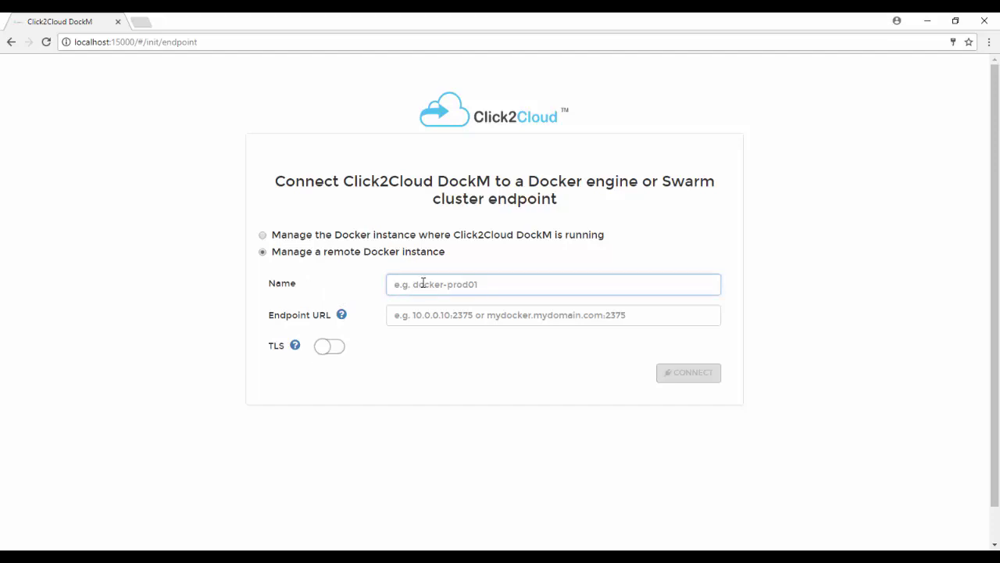
{"action": "type", "text": "a"}
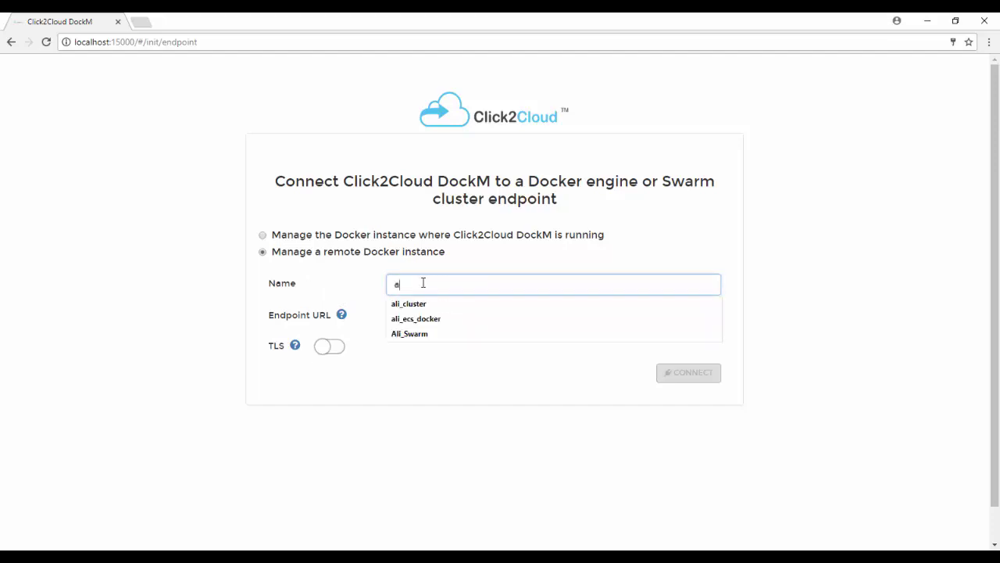
{"action": "type", "text": "li"}
{"action": "key", "text": "Down"}
{"action": "key", "text": "Down"}
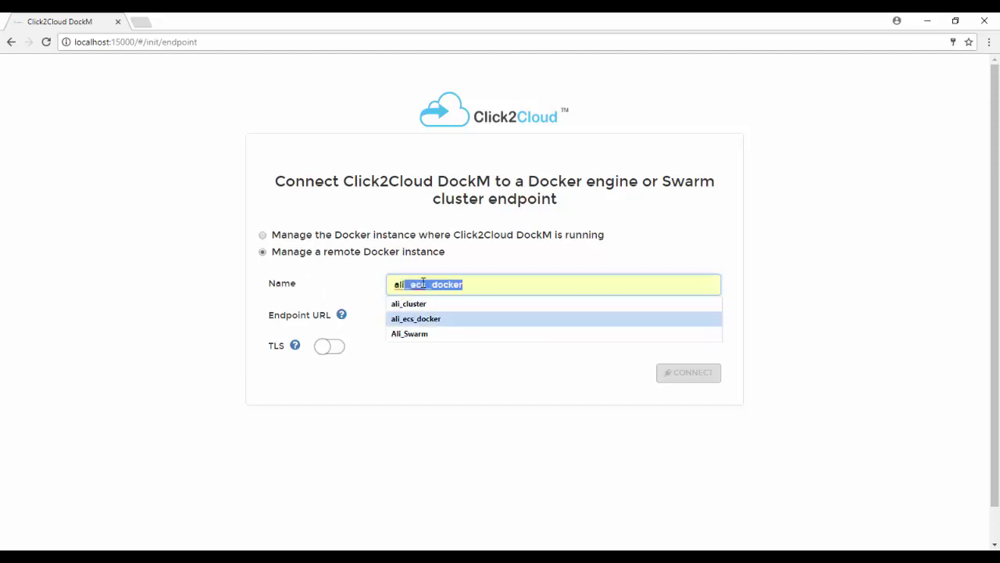
{"action": "key", "text": "Tab"}
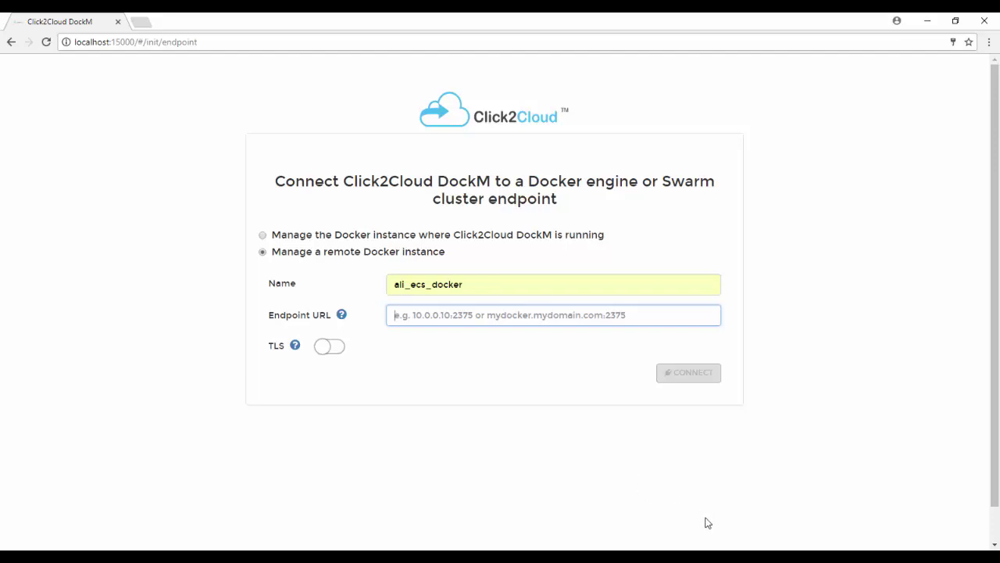
{"action": "type", "text": "47.91.23.186:2376"}
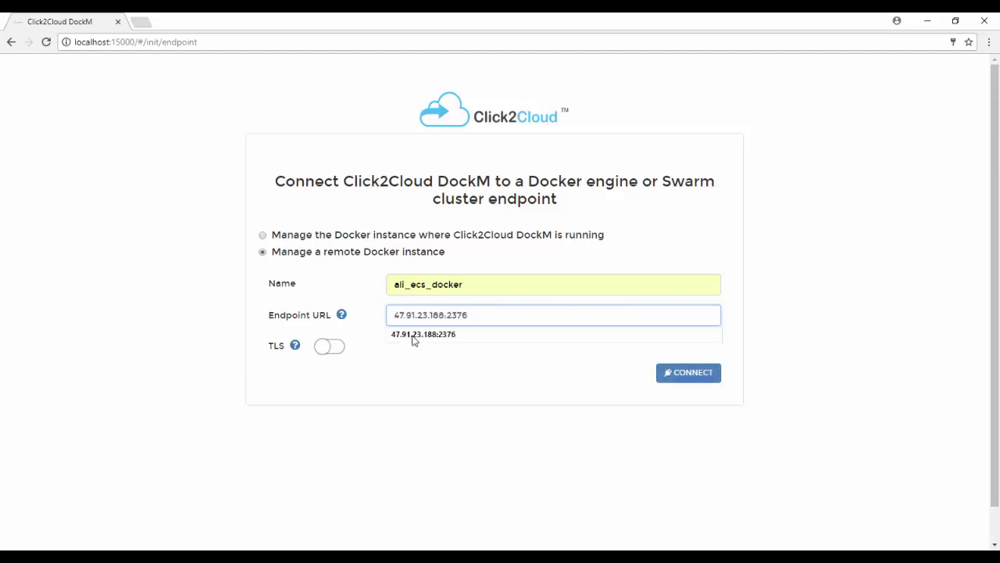
Step: Enable TLS for the endpoint, supplying ca.pem as the CA certificate, cert.pem as the certificate and key.pem as the key
{"action": "left_click", "coordinate": [335, 351]}
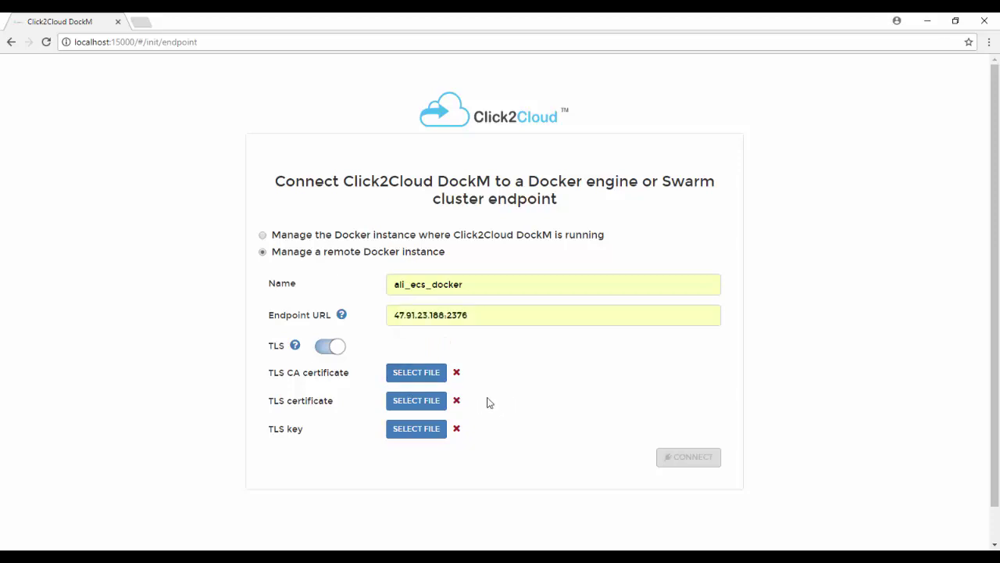
{"action": "left_click", "coordinate": [394, 375]}
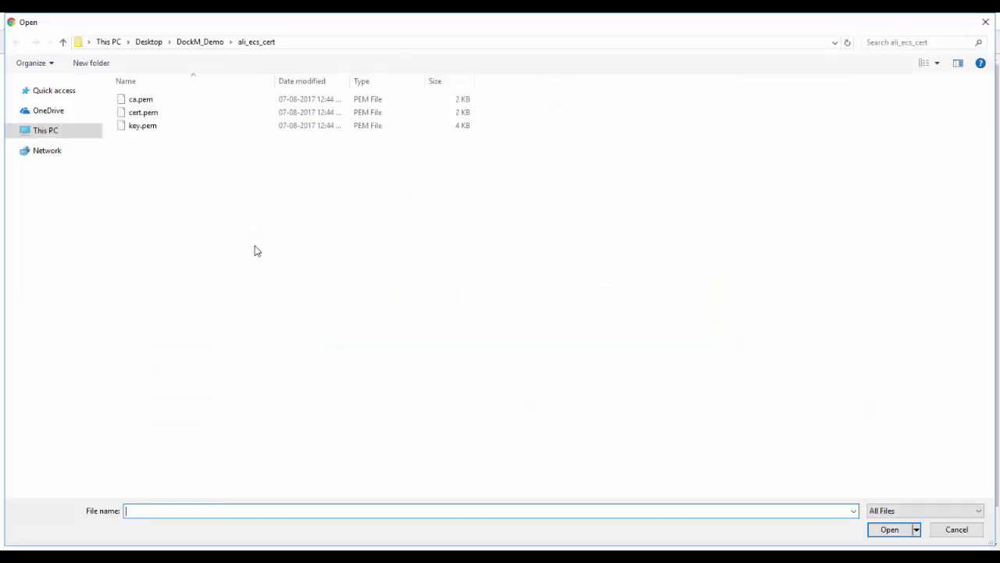
{"action": "left_click", "coordinate": [156, 100]}
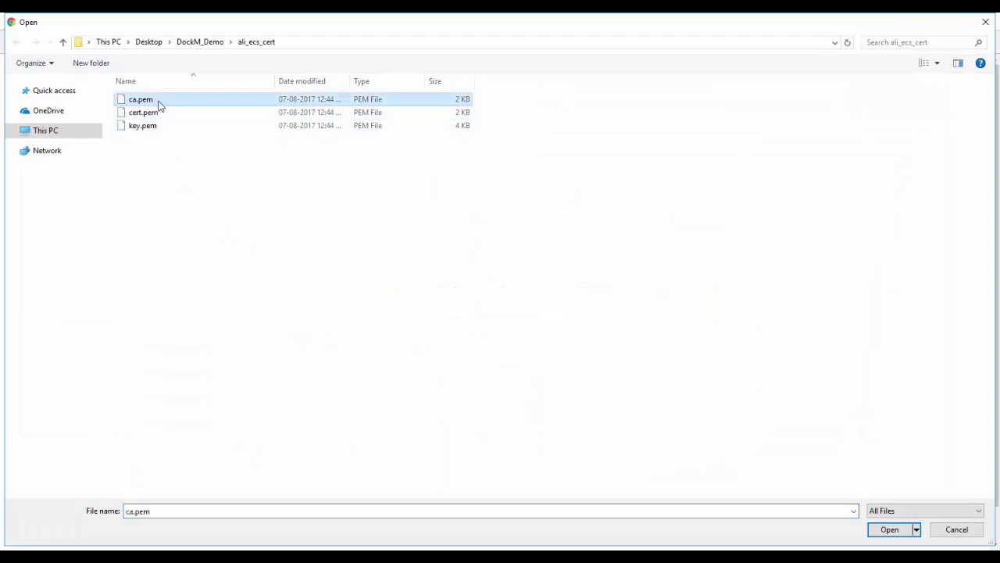
{"action": "left_click", "coordinate": [883, 531]}
{"action": "left_click", "coordinate": [404, 400]}
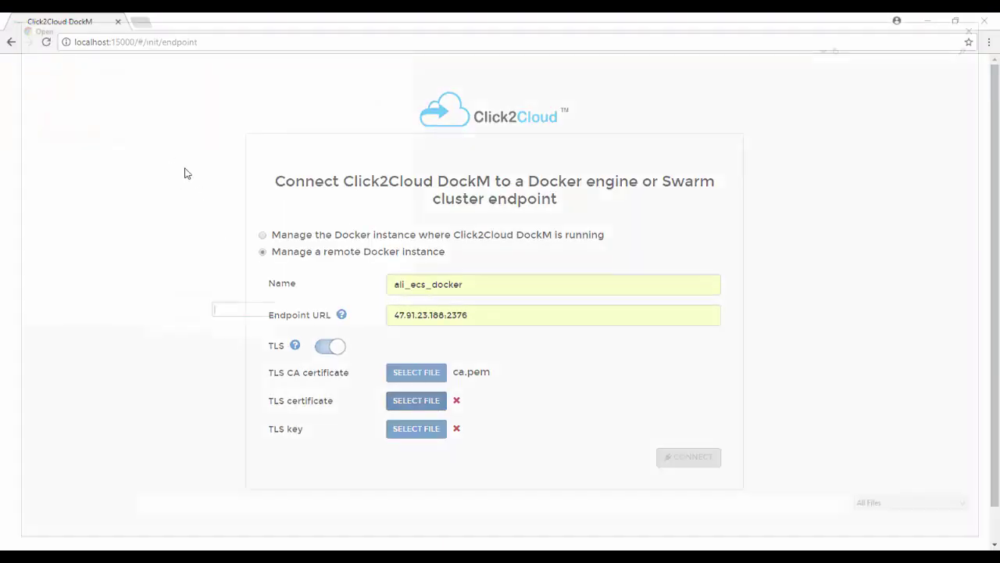
{"action": "left_click", "coordinate": [145, 113]}
{"action": "left_click", "coordinate": [889, 534]}
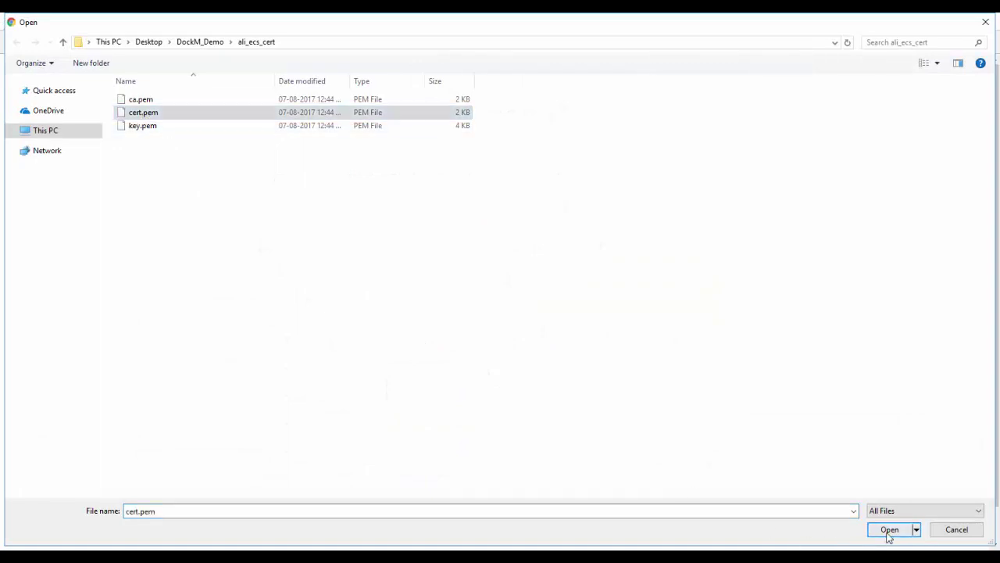
{"action": "left_click", "coordinate": [408, 432]}
{"action": "left_click", "coordinate": [154, 126]}
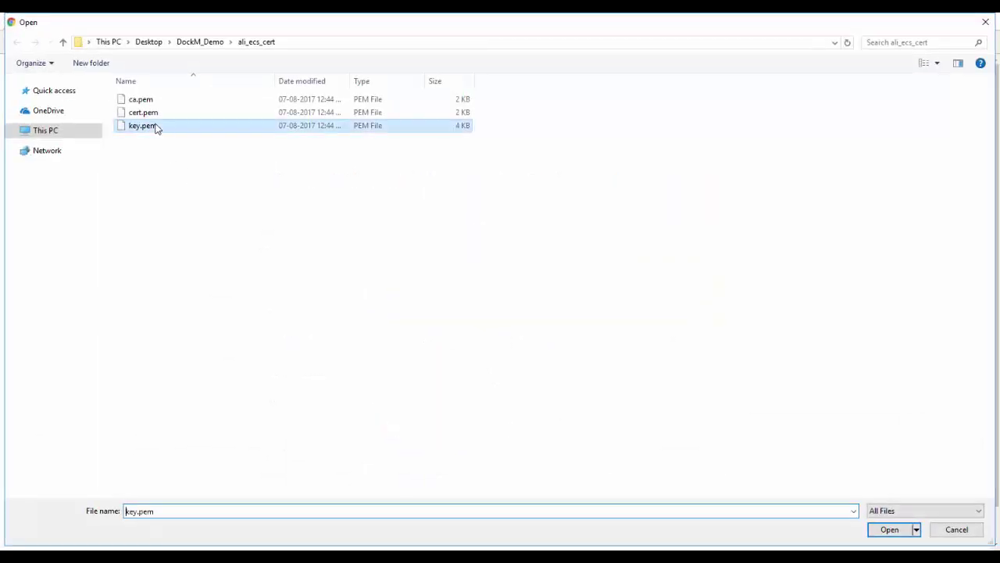
{"action": "left_click", "coordinate": [890, 531]}
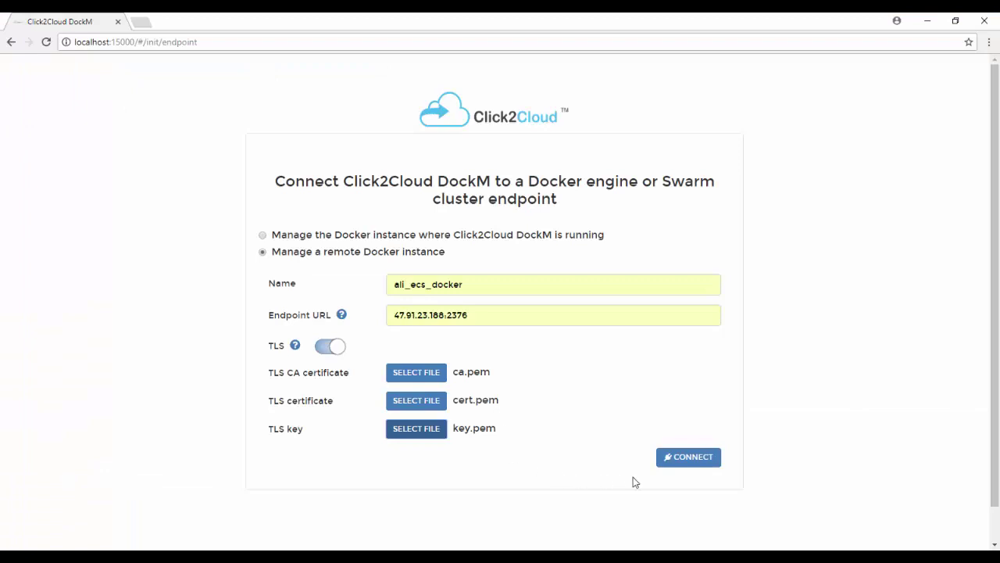
Step: Connect to the remote Docker endpoint and let the browser save the login password
{"action": "left_click", "coordinate": [694, 460]}
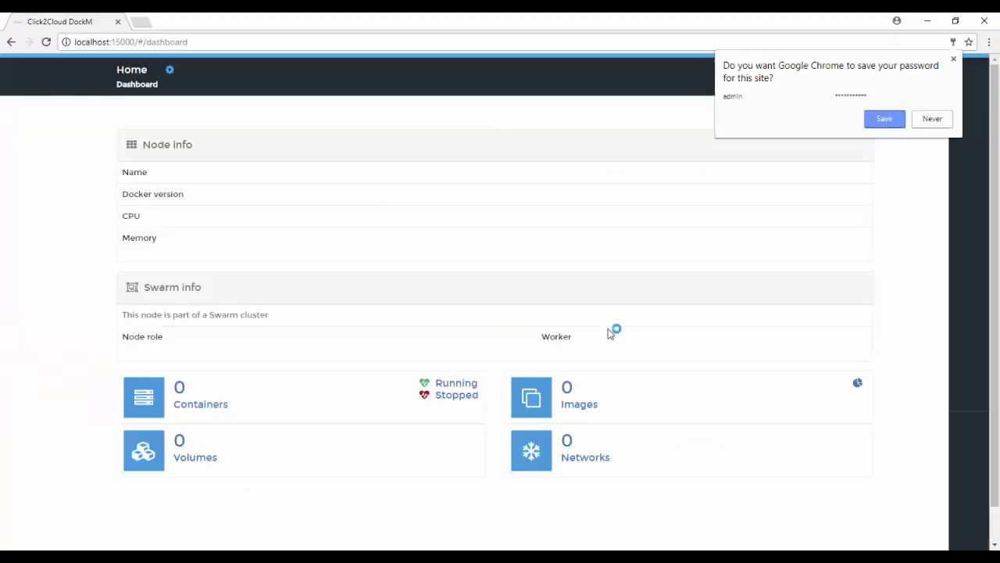
{"action": "left_click", "coordinate": [884, 118]}
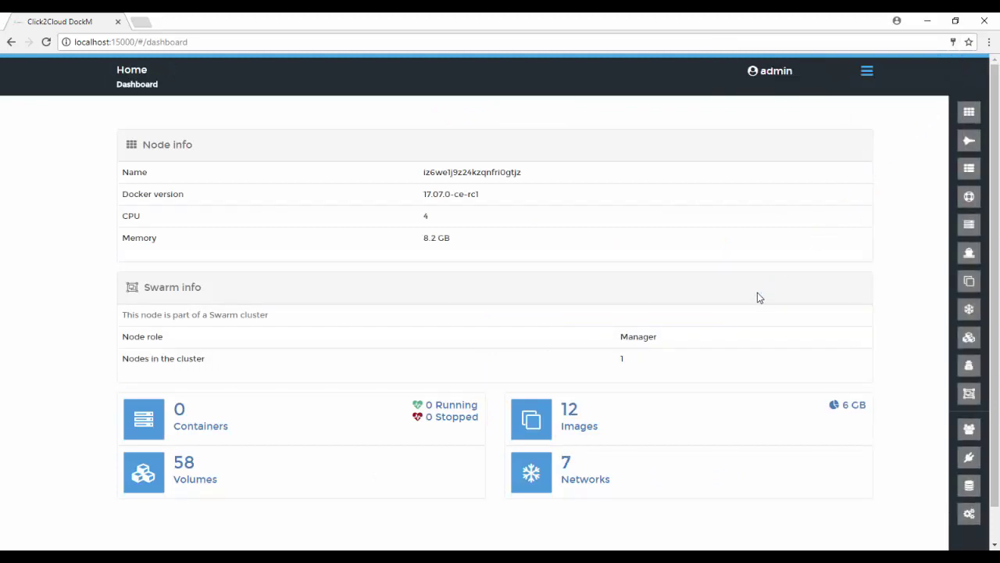
Step: Choose ali_ecs_docker as the active endpoint and return to the dashboard
{"action": "left_click", "coordinate": [869, 75]}
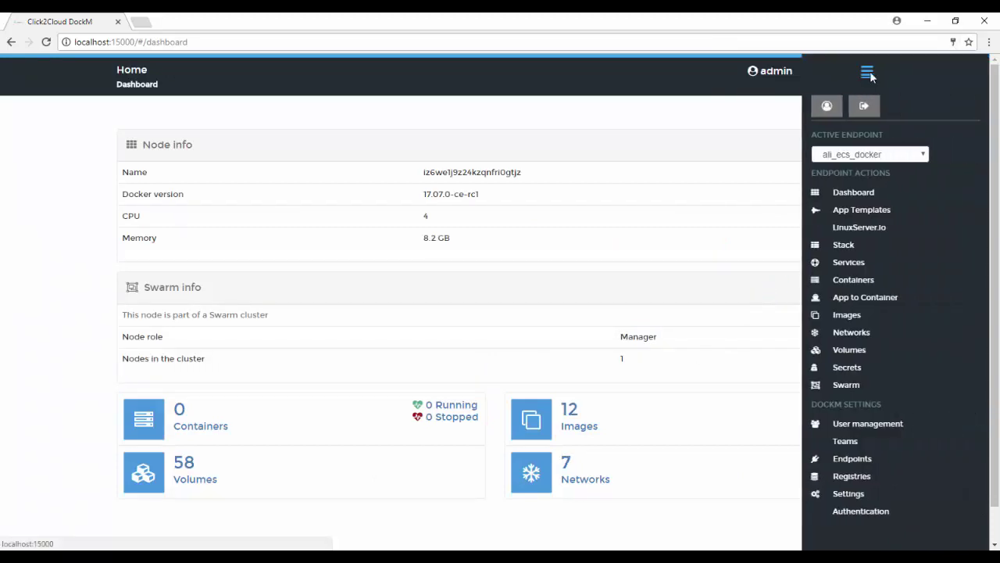
{"action": "left_click", "coordinate": [854, 156]}
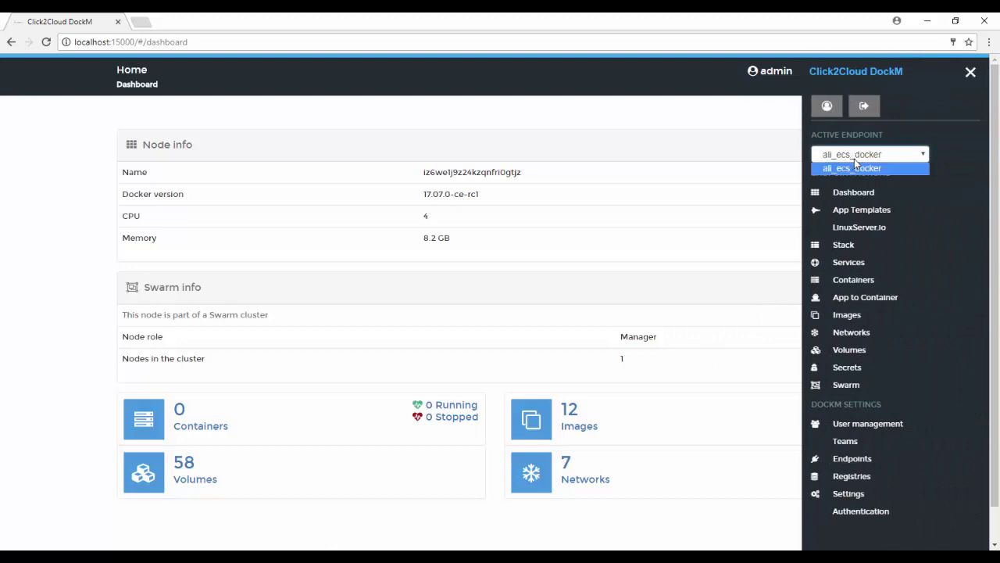
{"action": "left_click", "coordinate": [860, 166]}
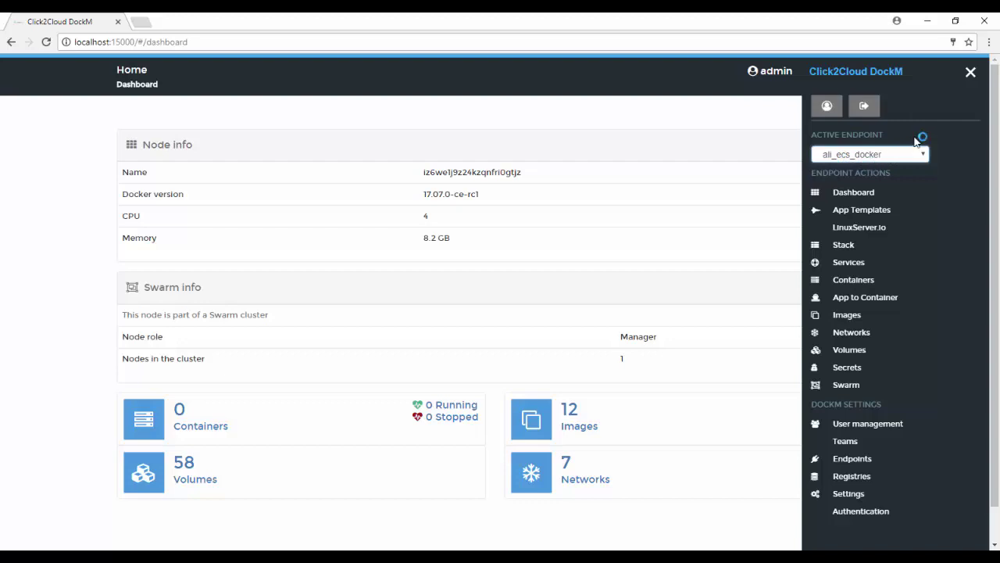
{"action": "left_click", "coordinate": [968, 75]}
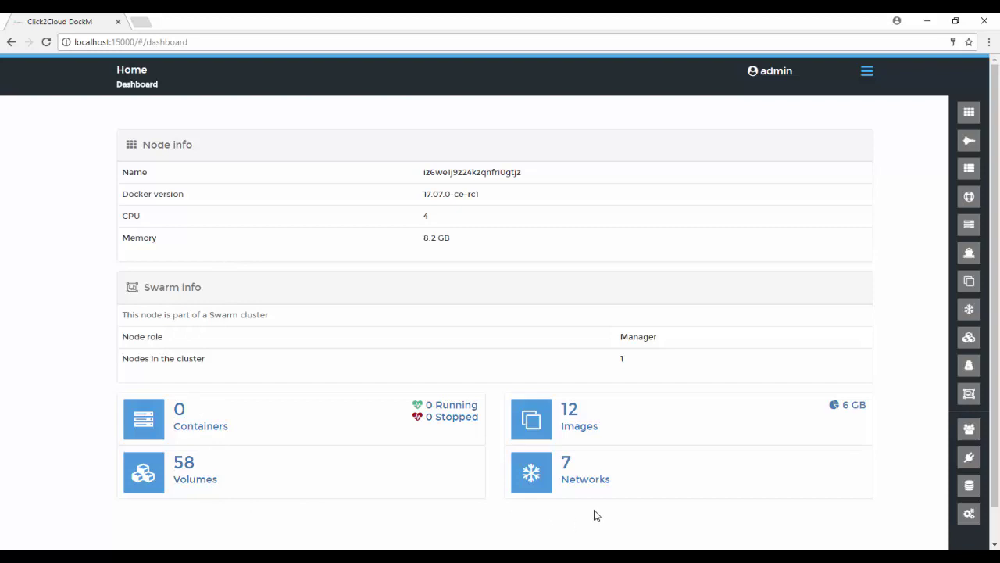
Step: View the endpoint's container list and examine the list of Docker images with their tags and sizes
{"action": "left_click", "coordinate": [867, 70]}
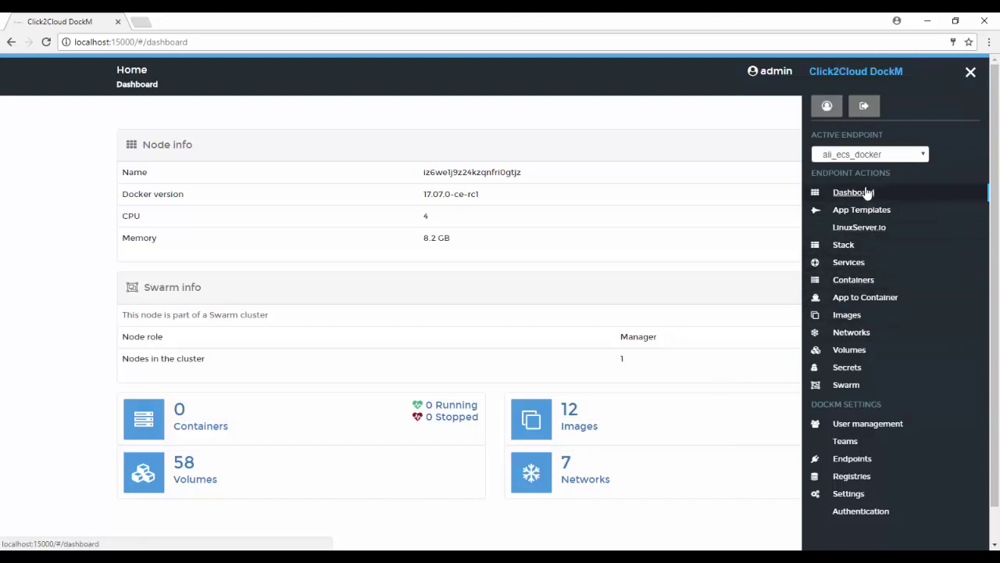
{"action": "left_click", "coordinate": [844, 289]}
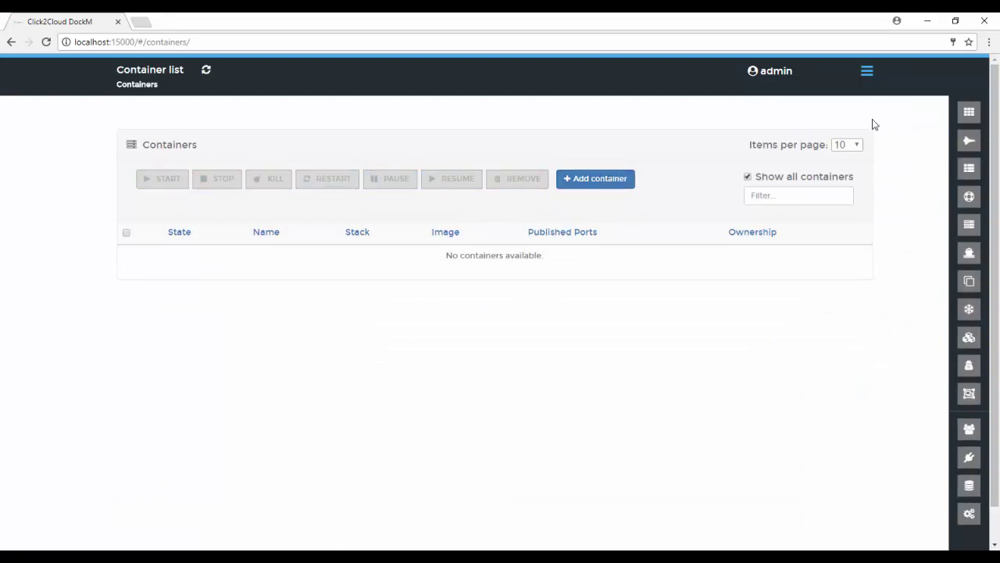
{"action": "left_click", "coordinate": [865, 72]}
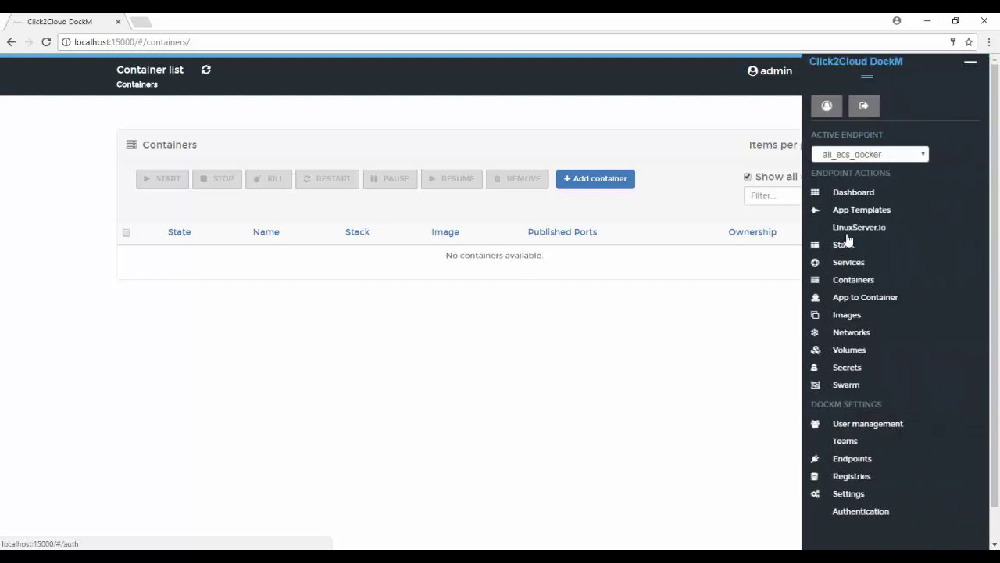
{"action": "left_click", "coordinate": [848, 315]}
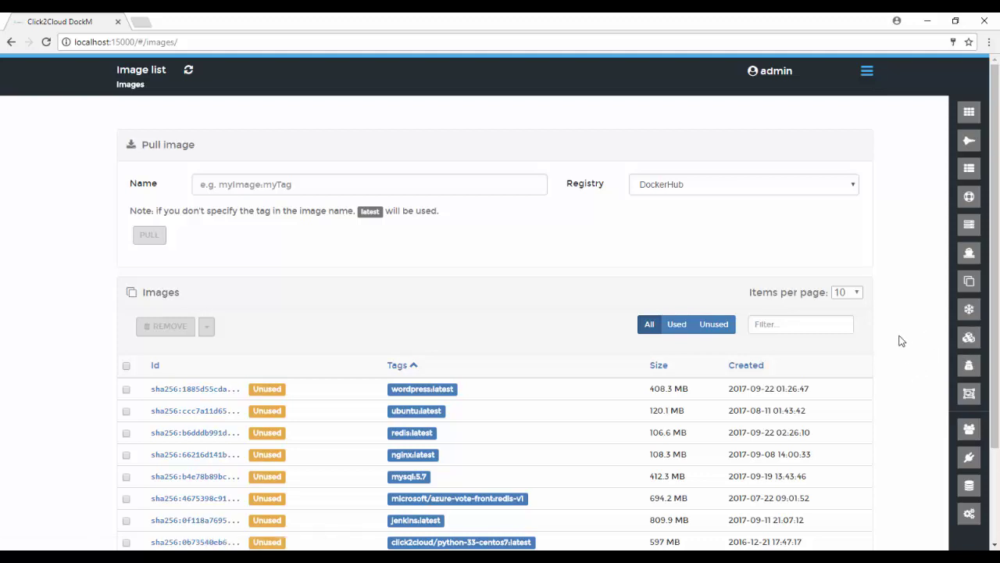
{"action": "scroll", "coordinate": [875, 321], "scroll_direction": "down", "scroll_amount": 1}
{"action": "scroll", "coordinate": [867, 328], "scroll_direction": "up", "scroll_amount": 1}
{"action": "scroll", "coordinate": [491, 375], "scroll_direction": "down", "scroll_amount": 2}
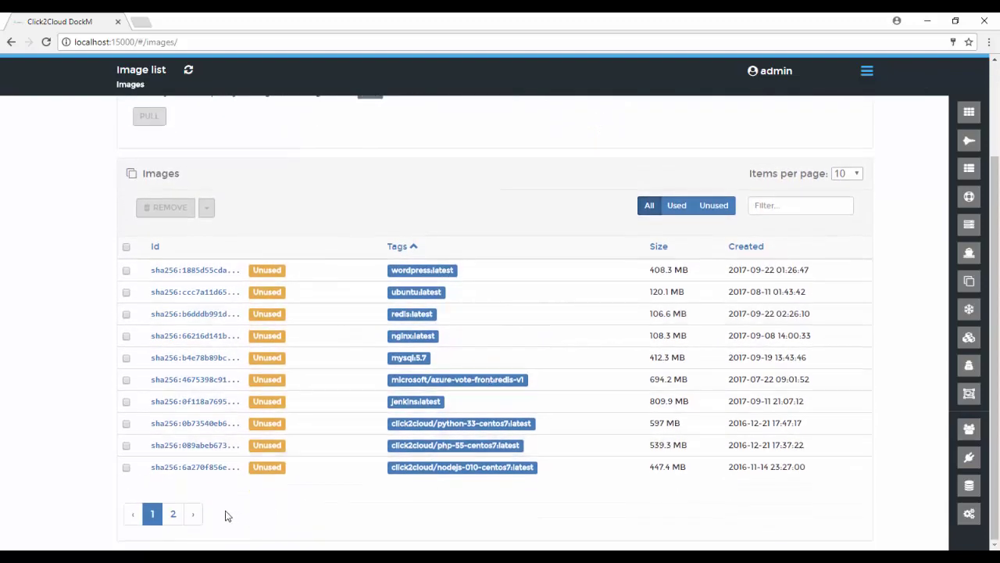
{"action": "scroll", "coordinate": [300, 484], "scroll_direction": "up", "scroll_amount": 1}
{"action": "scroll", "coordinate": [346, 435], "scroll_direction": "up", "scroll_amount": 1}
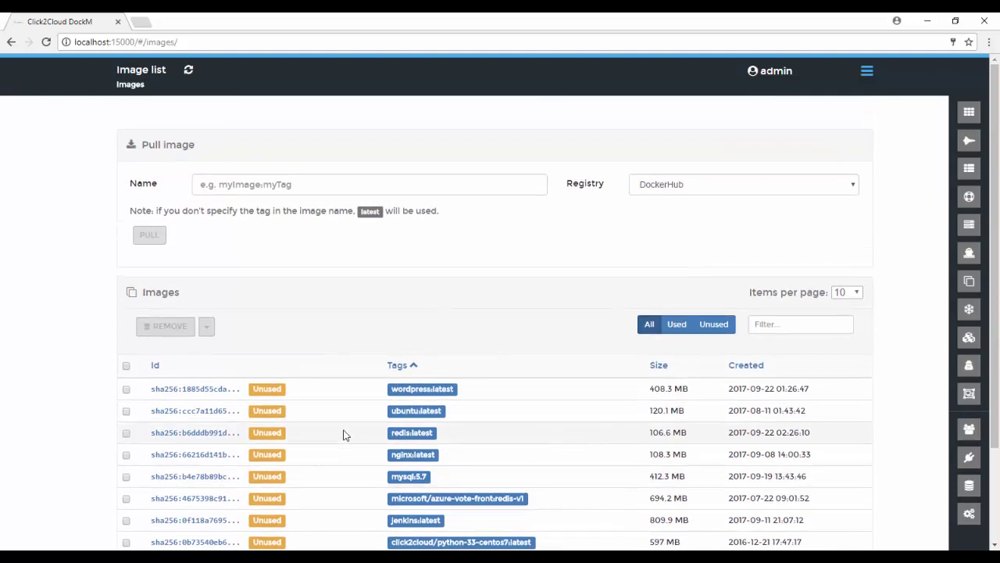
{"action": "scroll", "coordinate": [346, 375], "scroll_direction": "down", "scroll_amount": 1}
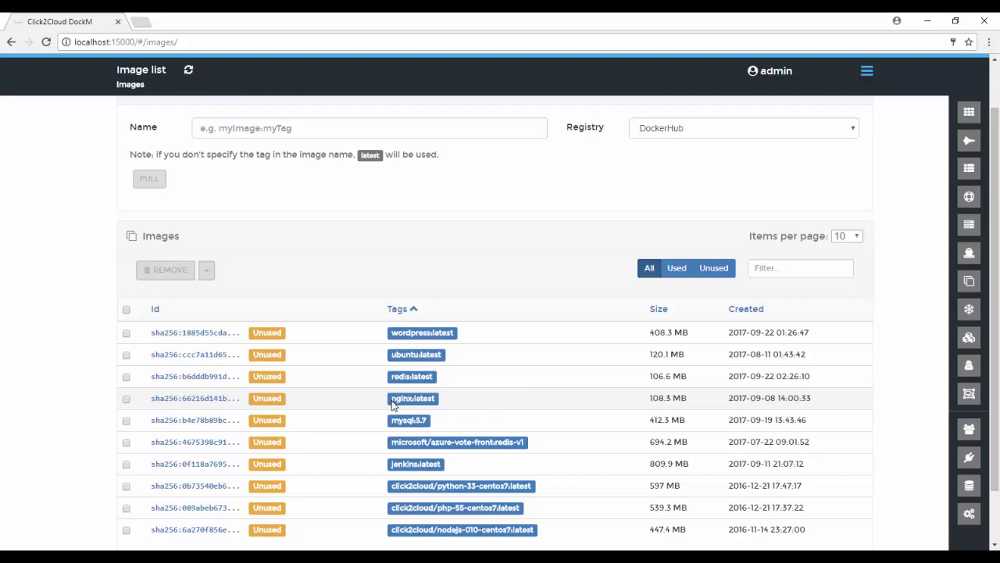
{"action": "scroll", "coordinate": [480, 390], "scroll_direction": "up", "scroll_amount": 1}
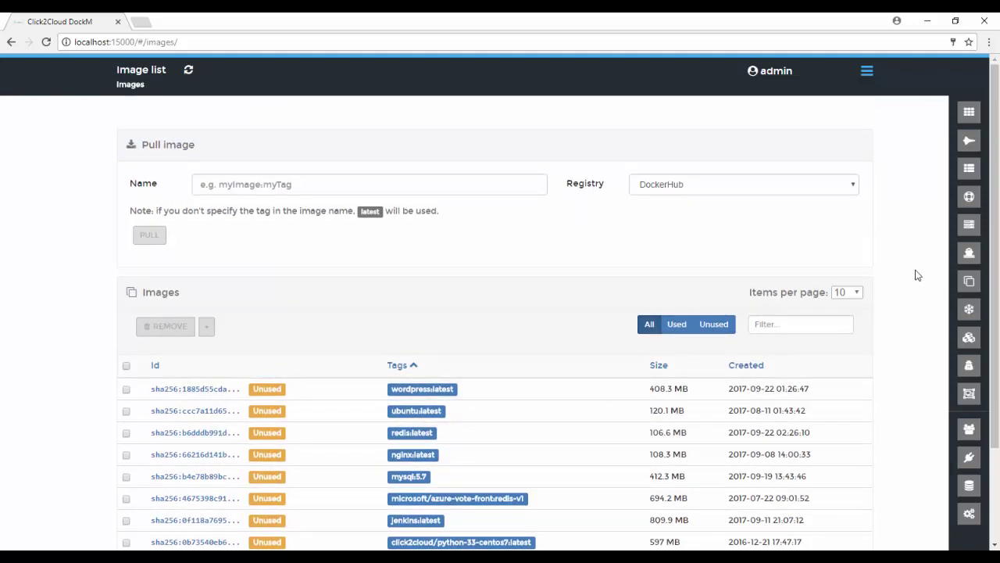
Step: Start a new container definition named mywebserver that uses the nginx image from DockerHub
{"action": "left_click", "coordinate": [969, 225]}
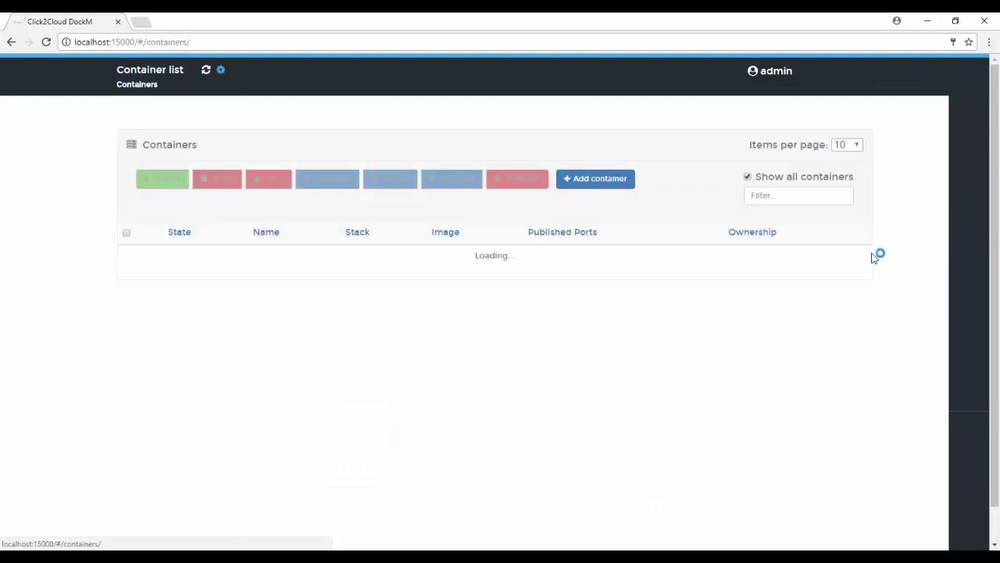
{"action": "left_click", "coordinate": [587, 182]}
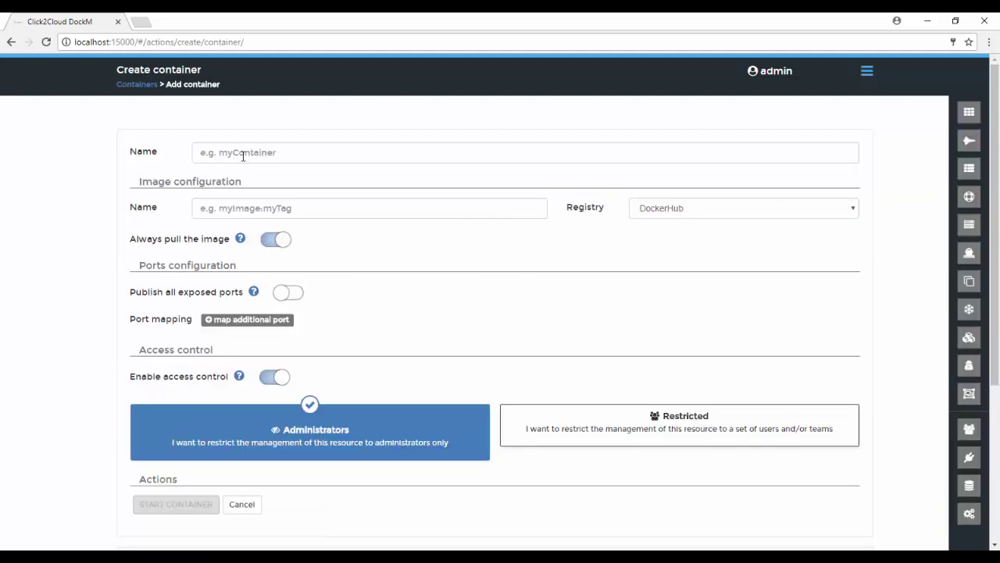
{"action": "left_click", "coordinate": [243, 152]}
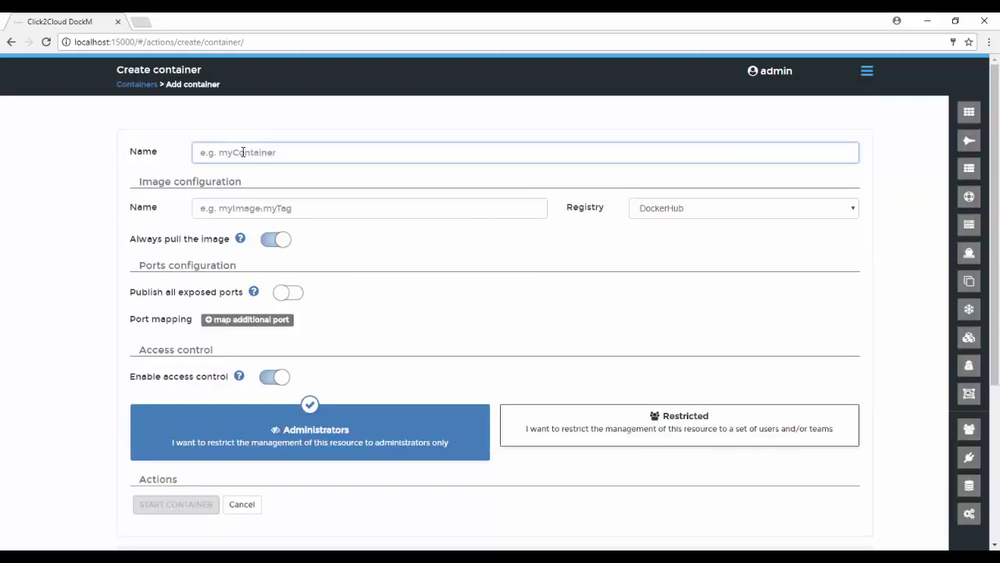
{"action": "type", "text": "mywebserver"}
{"action": "key", "text": "Tab"}
{"action": "type", "text": "ngi"}
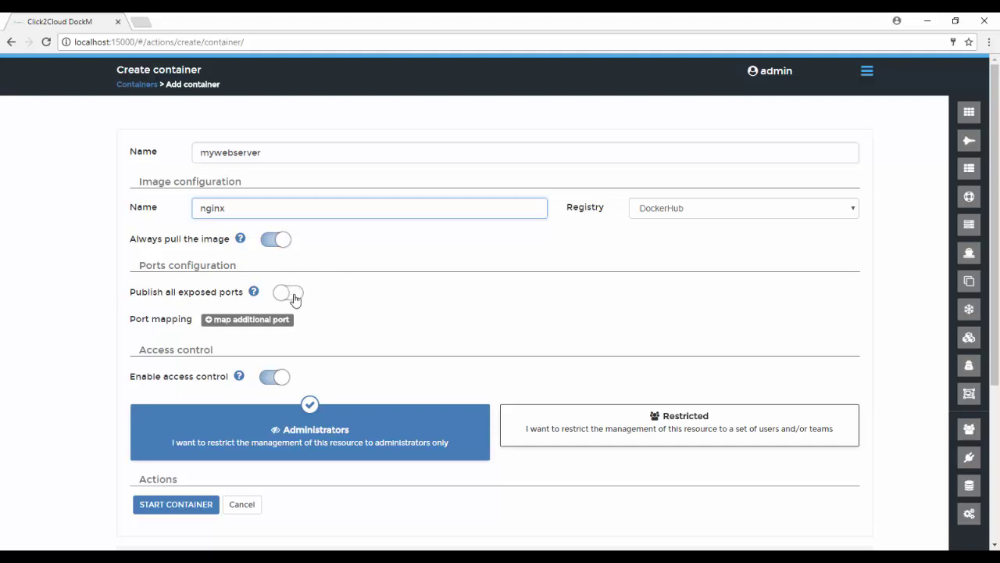
Step: Add a TCP port mapping from host port 9015 to container port 80
{"action": "left_click", "coordinate": [244, 320]}
{"action": "left_click", "coordinate": [516, 340]}
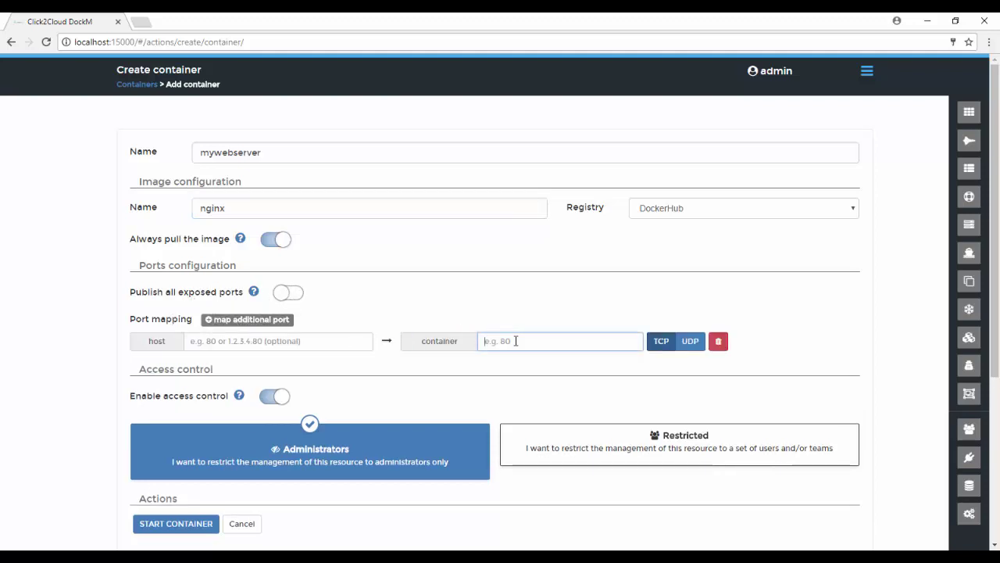
{"action": "type", "text": "80"}
{"action": "key", "text": "shift+Tab"}
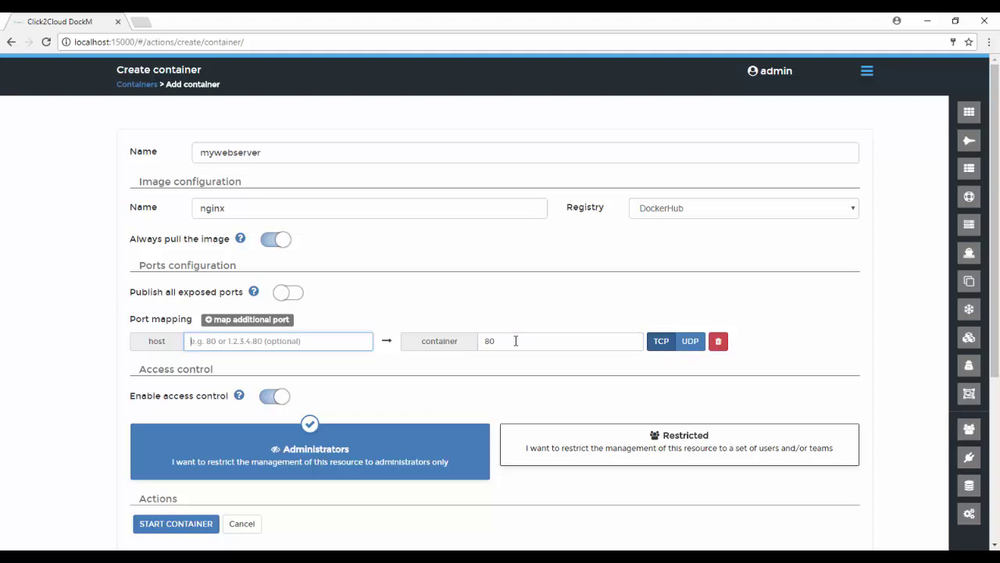
{"action": "type", "text": "9015"}
Step: Disable access control for the new container
{"action": "scroll", "coordinate": [123, 373], "scroll_direction": "down", "scroll_amount": 1}
{"action": "left_click", "coordinate": [275, 334]}
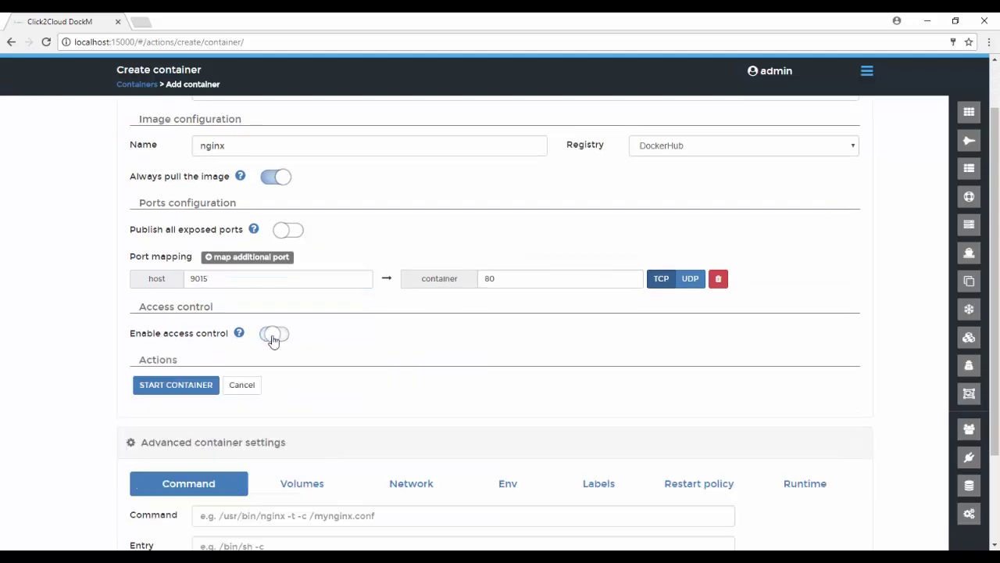
{"action": "scroll", "coordinate": [363, 387], "scroll_direction": "down", "scroll_amount": 2}
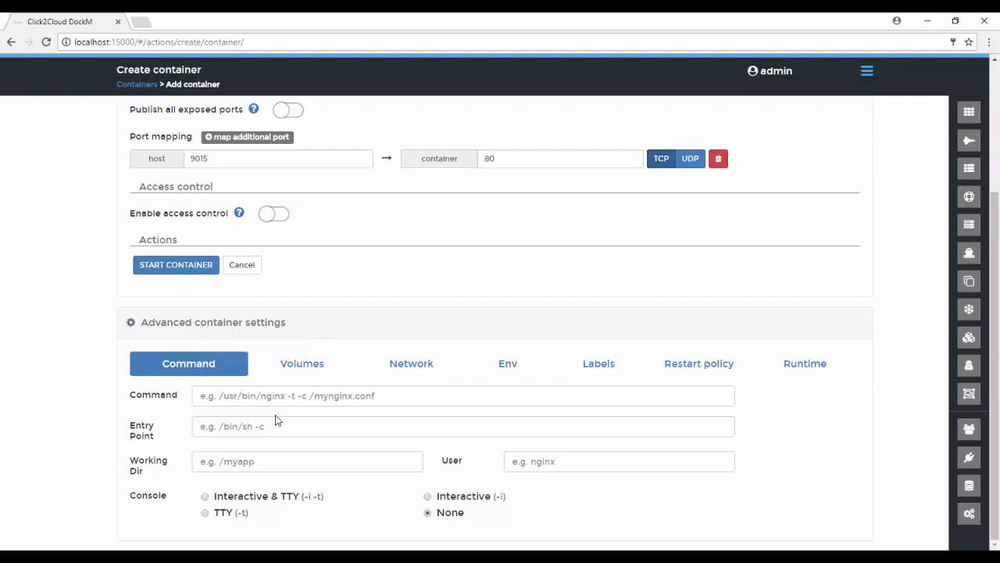
Step: Review the new container's advanced command, volume mapping, network and environment variable settings
{"action": "left_click", "coordinate": [209, 398]}
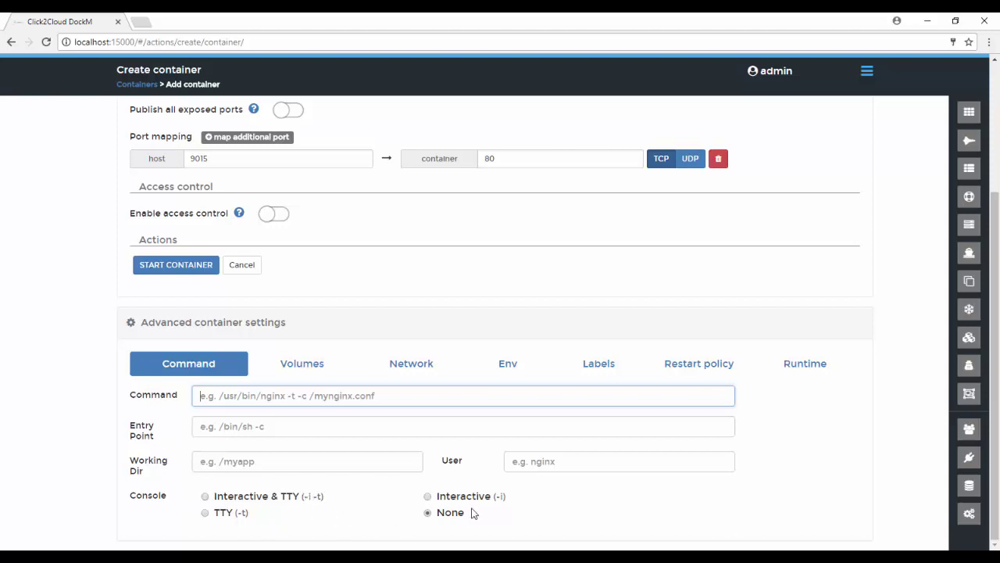
{"action": "left_click", "coordinate": [317, 359]}
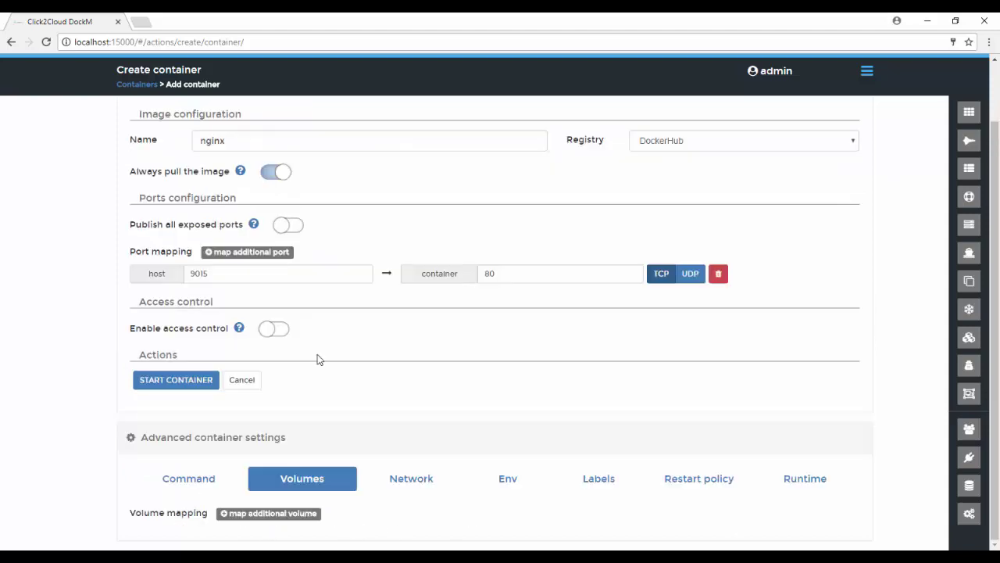
{"action": "left_click", "coordinate": [268, 514]}
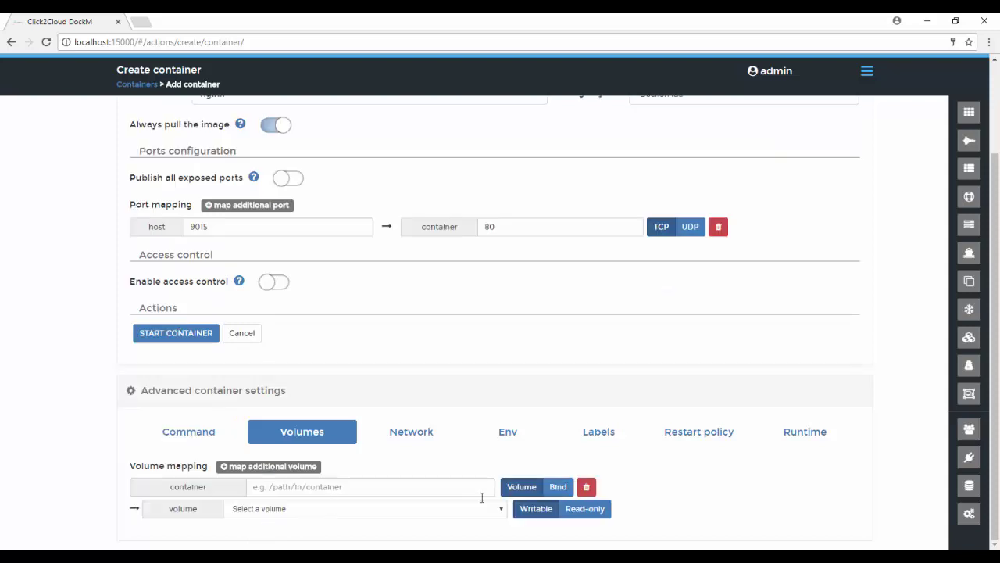
{"action": "left_click", "coordinate": [403, 436]}
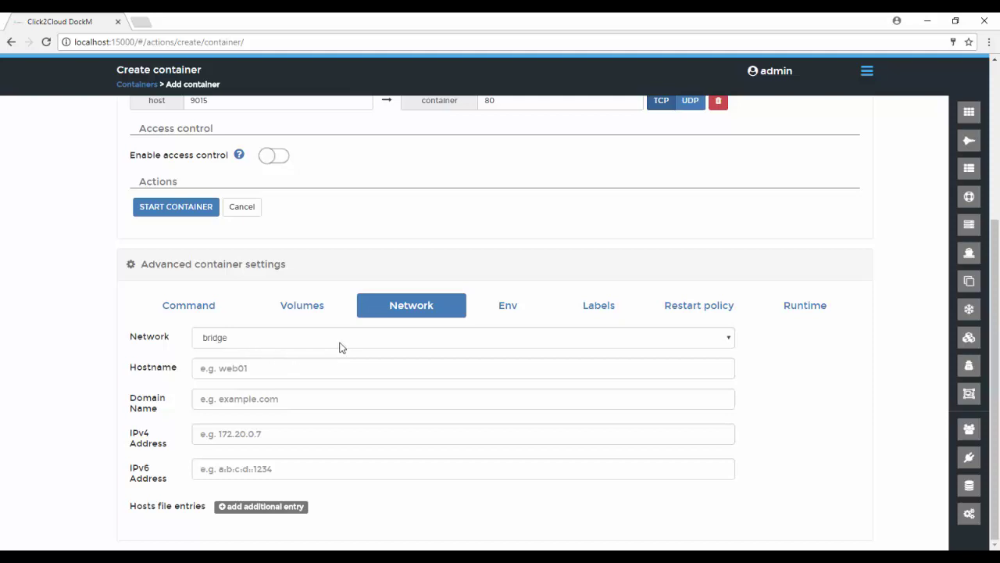
{"action": "left_click", "coordinate": [525, 312]}
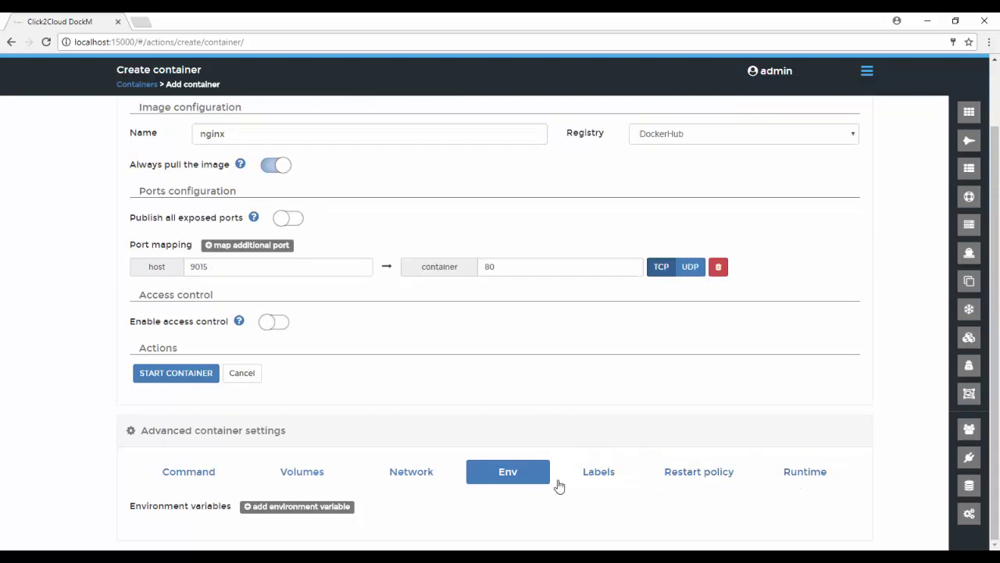
Step: Start the mywebserver container and check the web page served on its published port 9015:80, returning to the container list
{"action": "scroll", "coordinate": [457, 408], "scroll_direction": "up", "scroll_amount": 2}
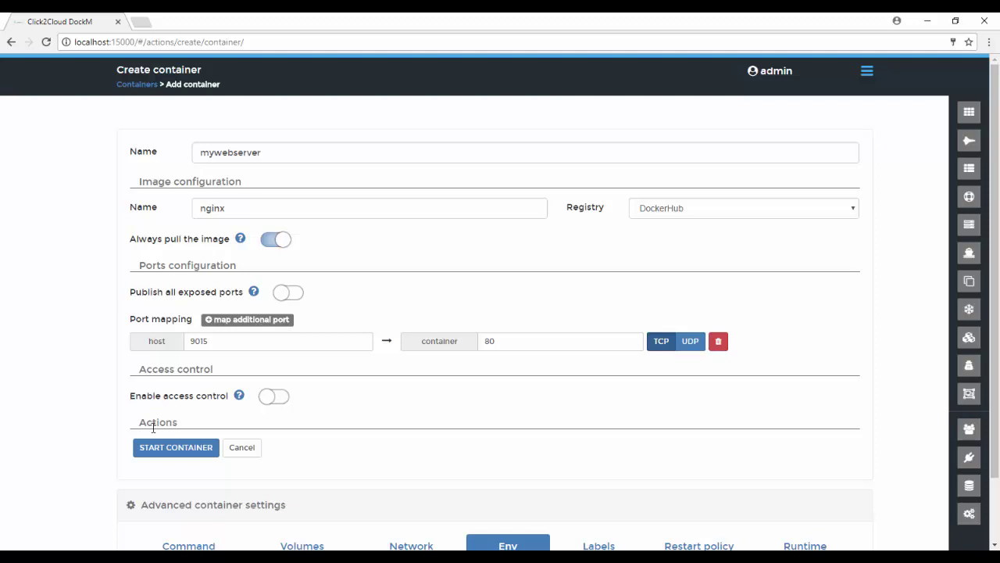
{"action": "left_click", "coordinate": [164, 452]}
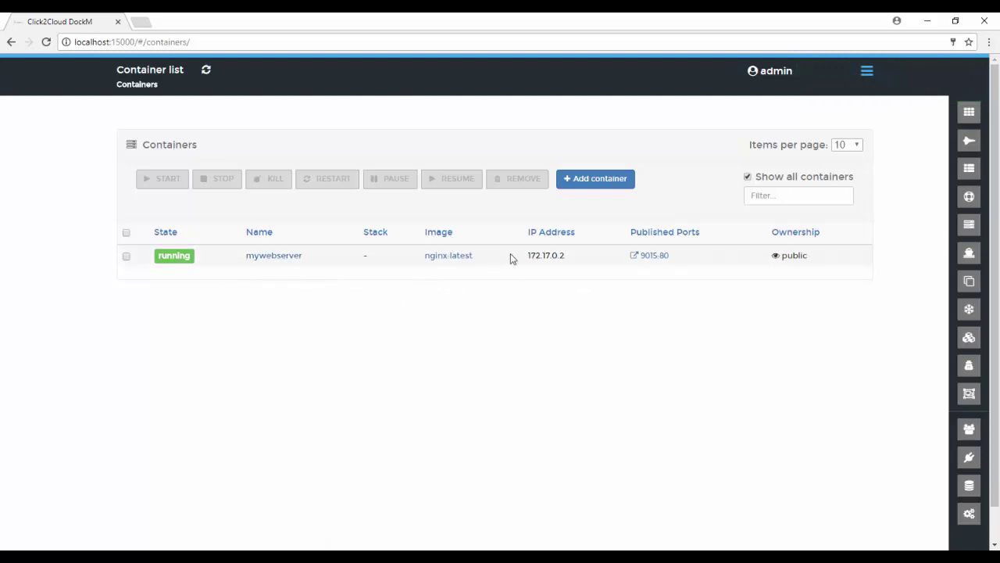
{"action": "left_click", "coordinate": [646, 262]}
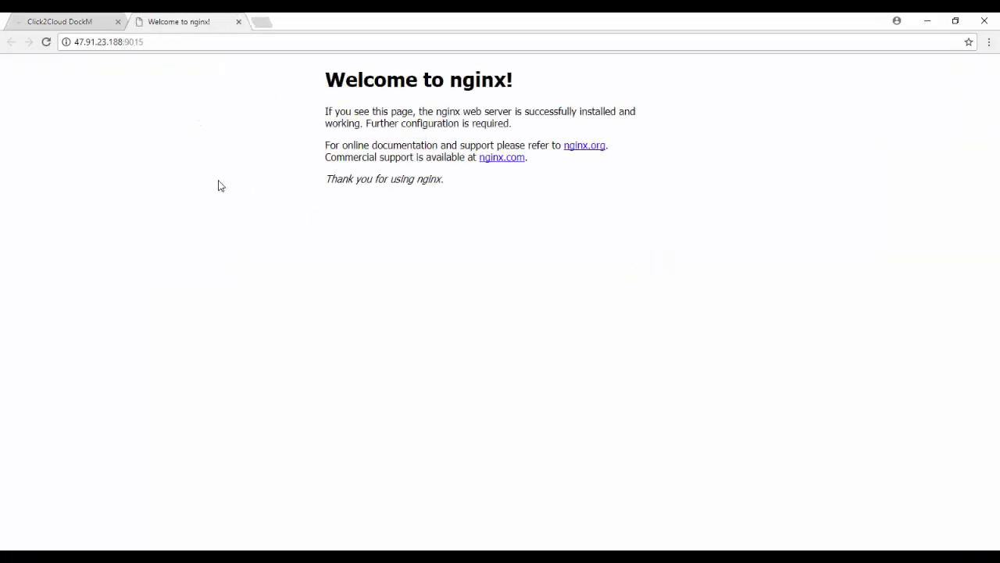
{"action": "left_click", "coordinate": [66, 18]}
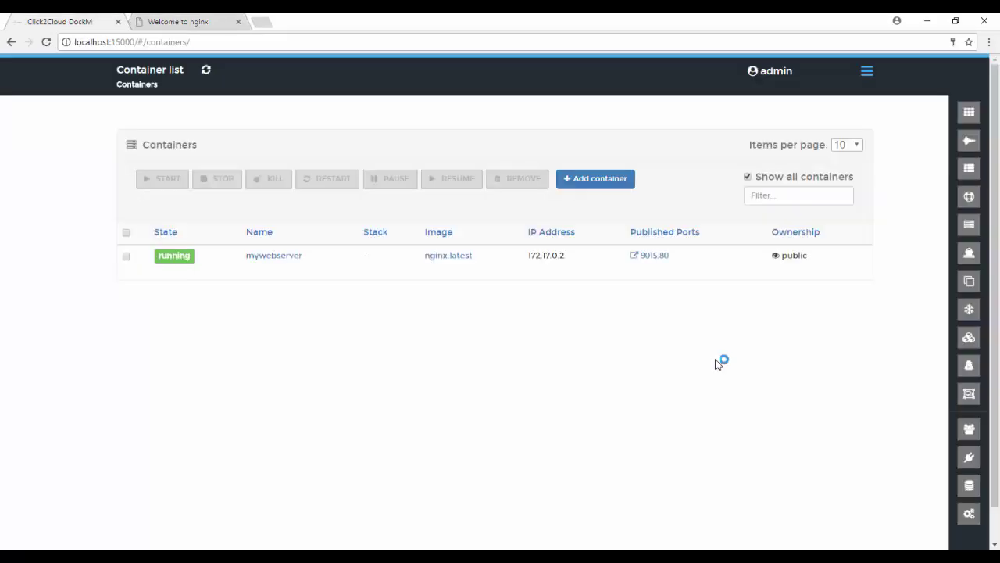
Step: View the service list and look through the options of the form for adding a service
{"action": "left_click", "coordinate": [866, 73]}
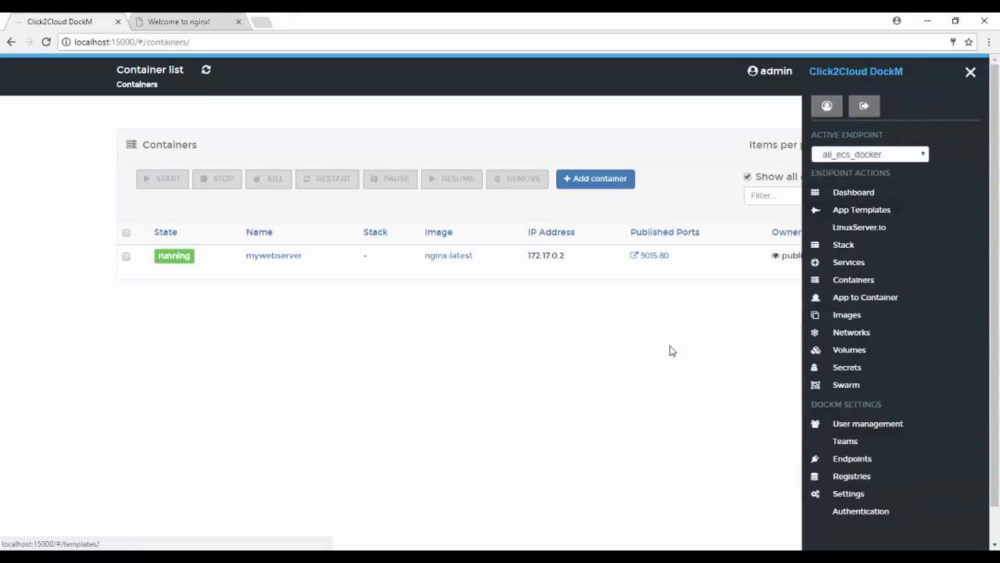
{"action": "left_click", "coordinate": [854, 263]}
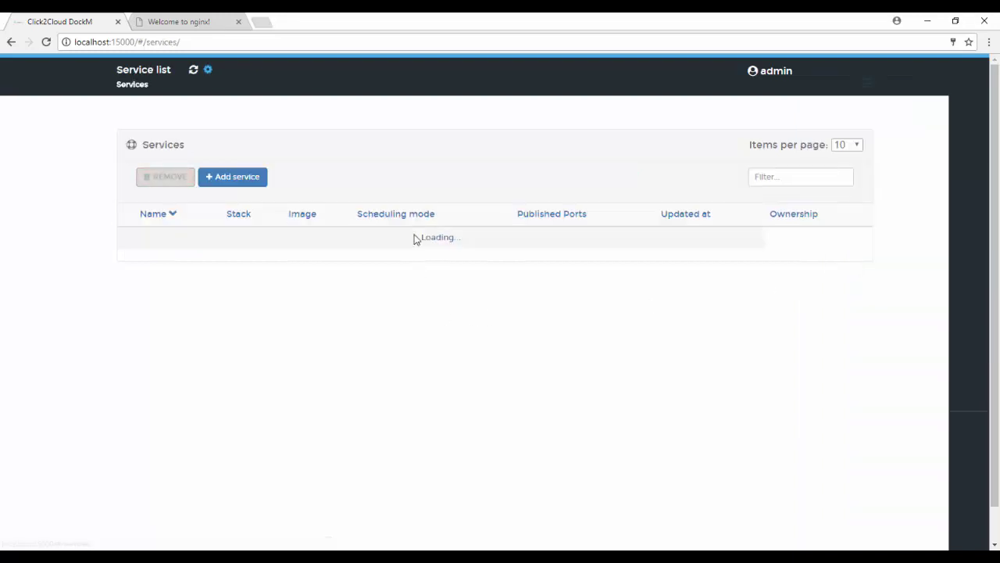
{"action": "left_click", "coordinate": [222, 177]}
{"action": "scroll", "coordinate": [279, 339], "scroll_direction": "down", "scroll_amount": 5}
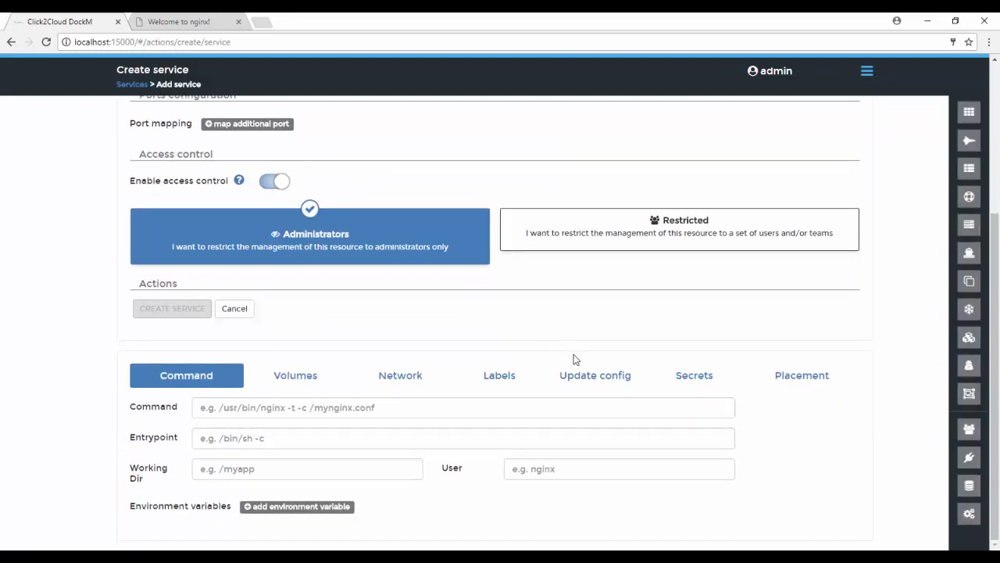
{"action": "scroll", "coordinate": [645, 386], "scroll_direction": "up", "scroll_amount": 2}
{"action": "scroll", "coordinate": [649, 380], "scroll_direction": "down", "scroll_amount": 2}
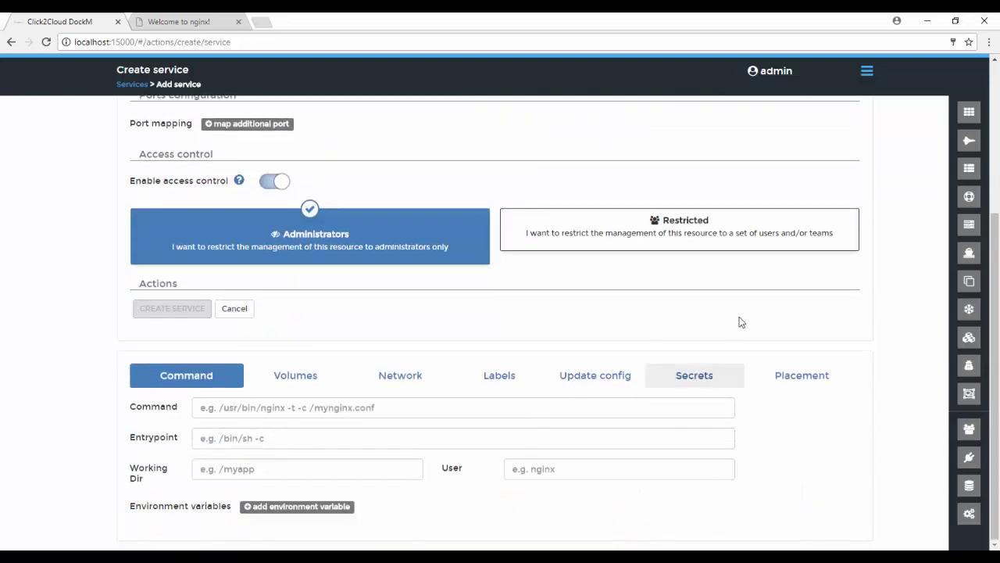
Step: View the endpoint's network list and the form for adding a network
{"action": "left_click", "coordinate": [868, 73]}
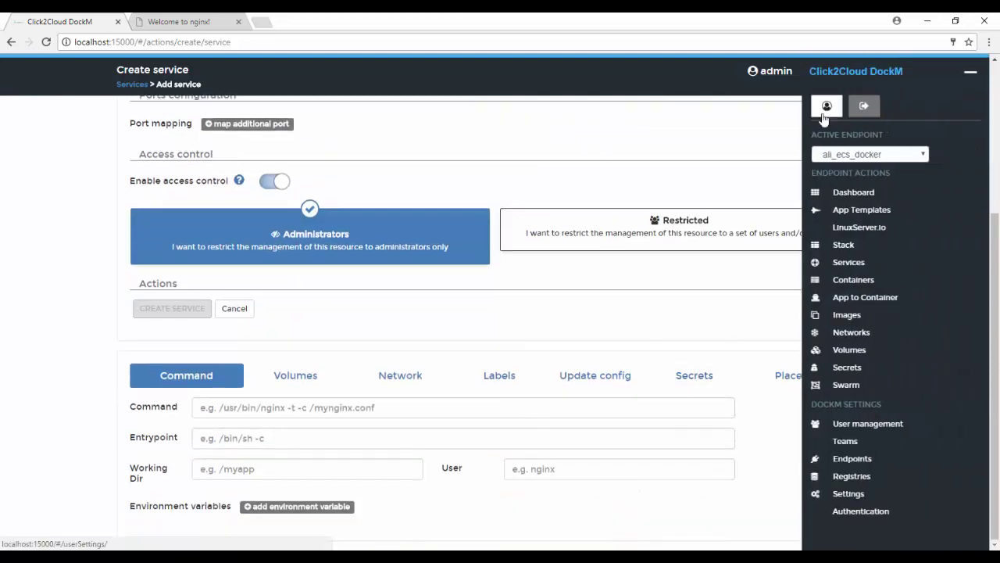
{"action": "left_click", "coordinate": [851, 332]}
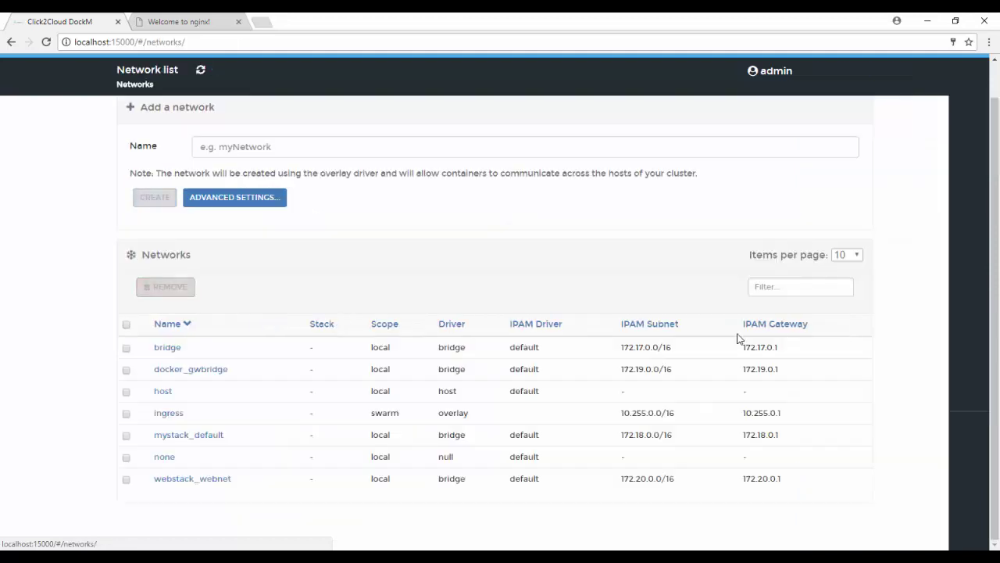
{"action": "scroll", "coordinate": [258, 234], "scroll_direction": "up", "scroll_amount": 1}
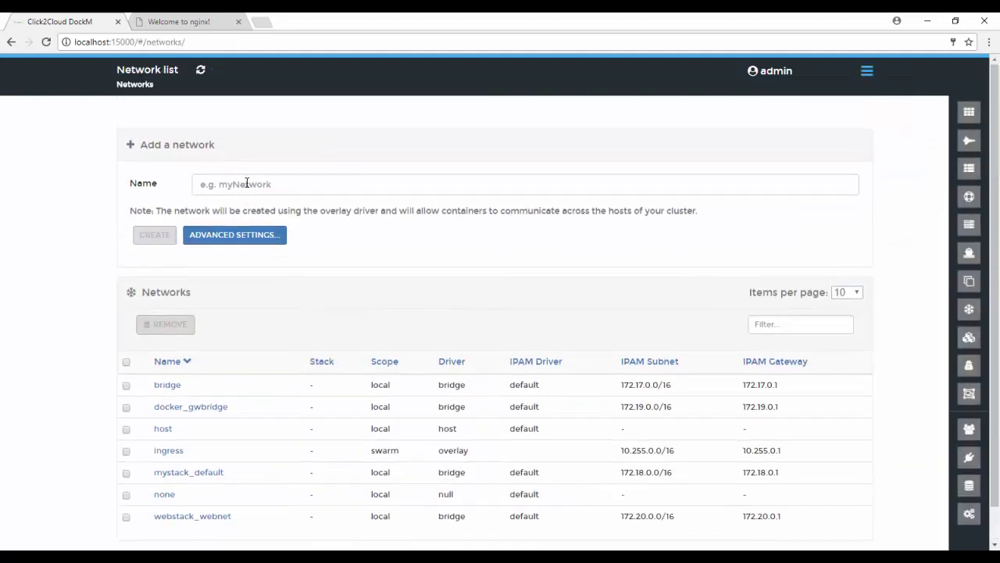
{"action": "left_click", "coordinate": [246, 184]}
Step: View the endpoint's secrets list and the swarm cluster overview
{"action": "left_click", "coordinate": [867, 71]}
{"action": "left_click", "coordinate": [845, 366]}
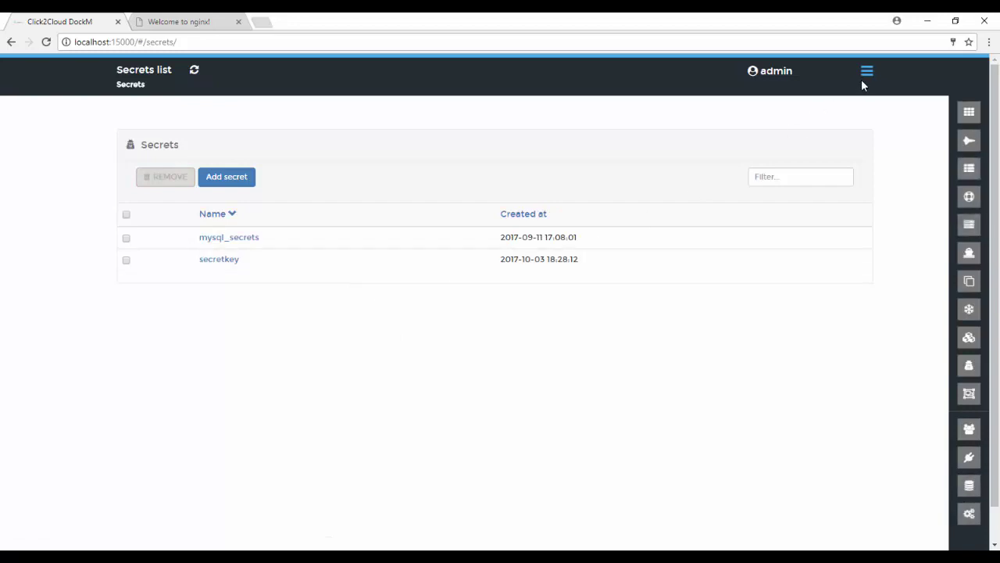
{"action": "left_click", "coordinate": [866, 74]}
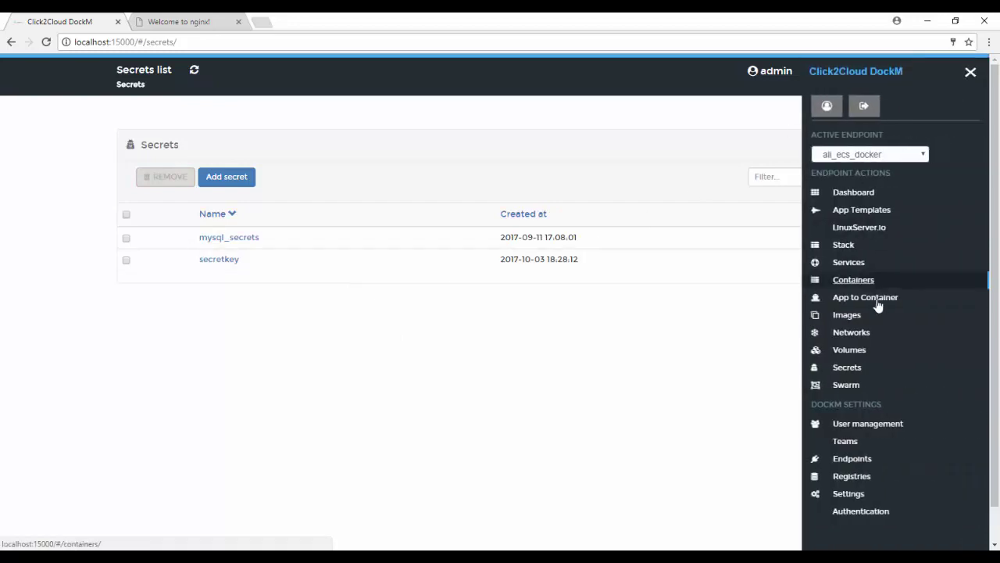
{"action": "left_click", "coordinate": [847, 388]}
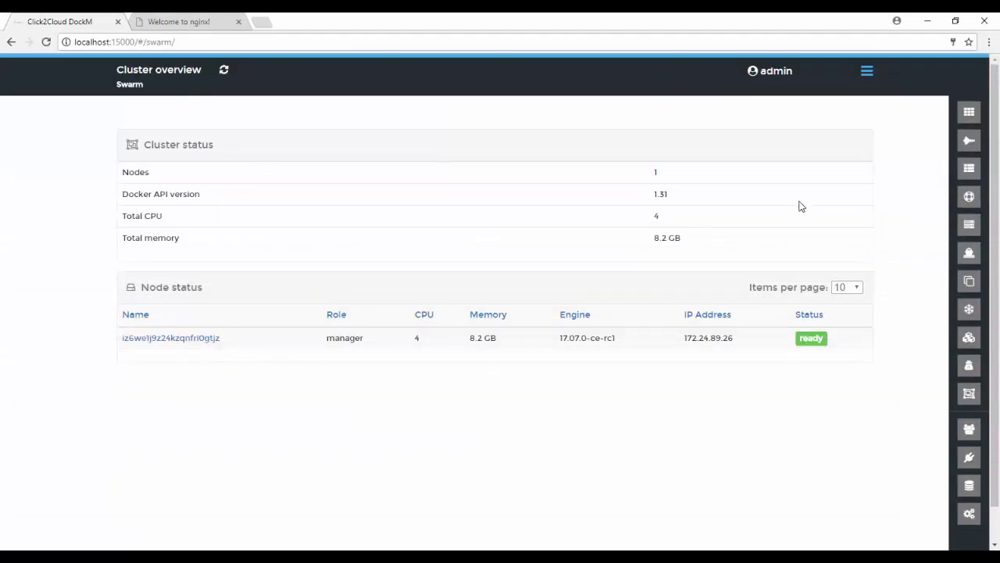
Step: Open App to Container and choose Click2Cloud NodeJs Builder Image as the builder image
{"action": "left_click", "coordinate": [867, 71]}
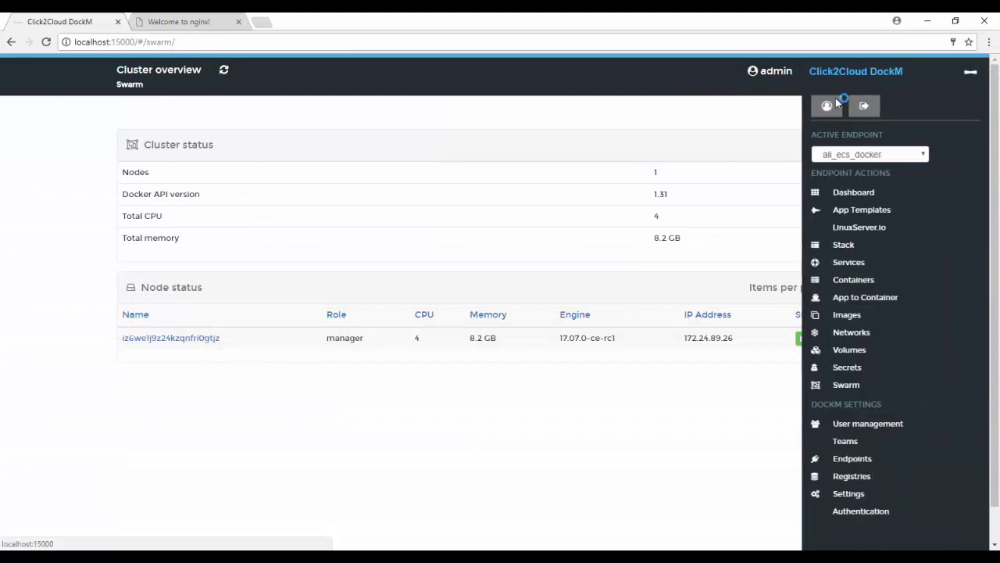
{"action": "left_click", "coordinate": [863, 300]}
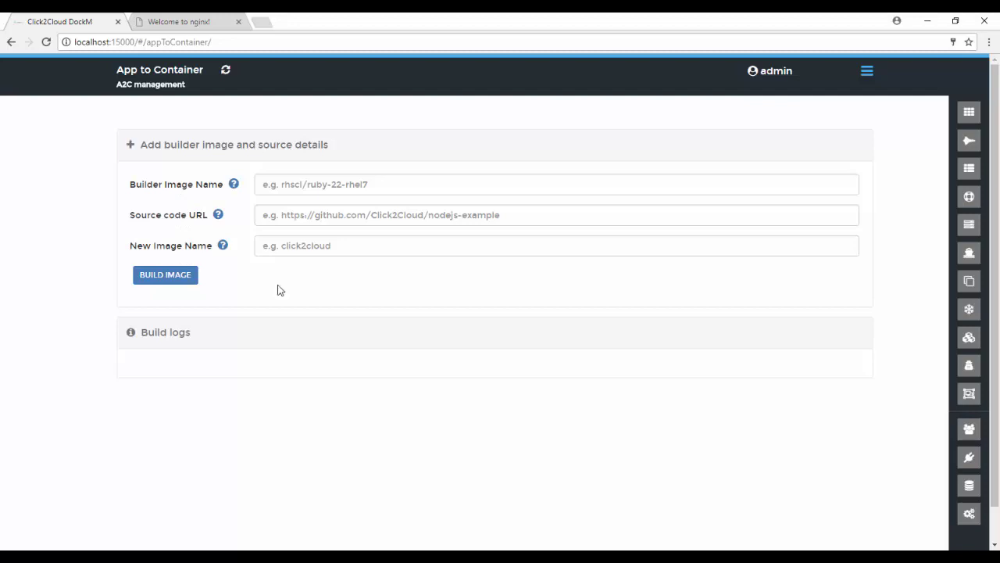
{"action": "left_click", "coordinate": [303, 184]}
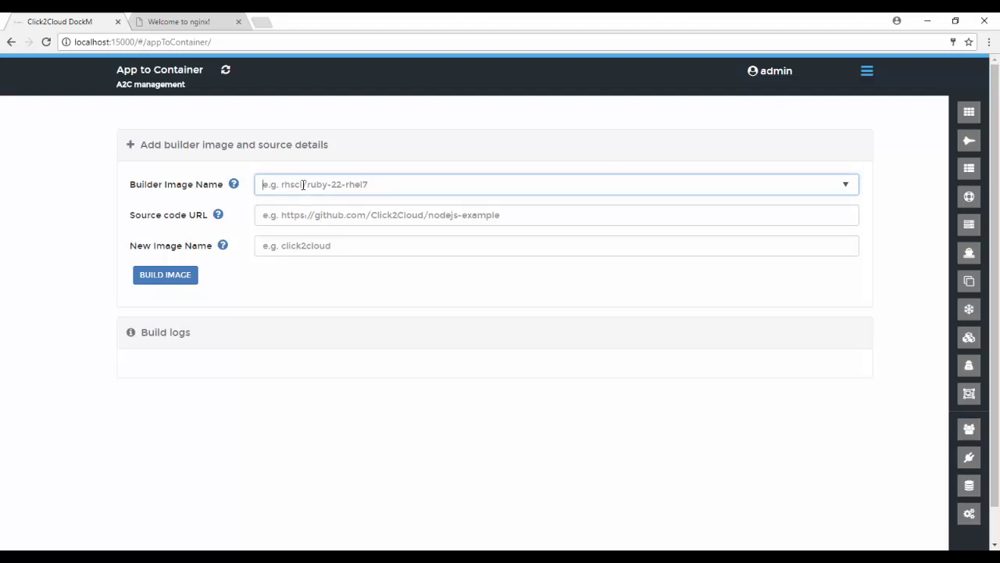
{"action": "left_click", "coordinate": [303, 185]}
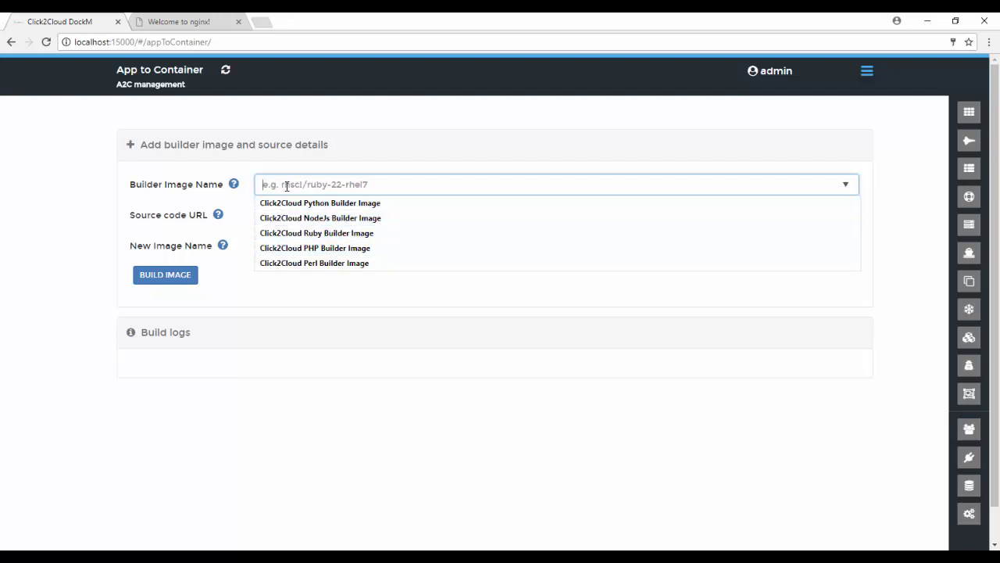
{"action": "left_click", "coordinate": [315, 217]}
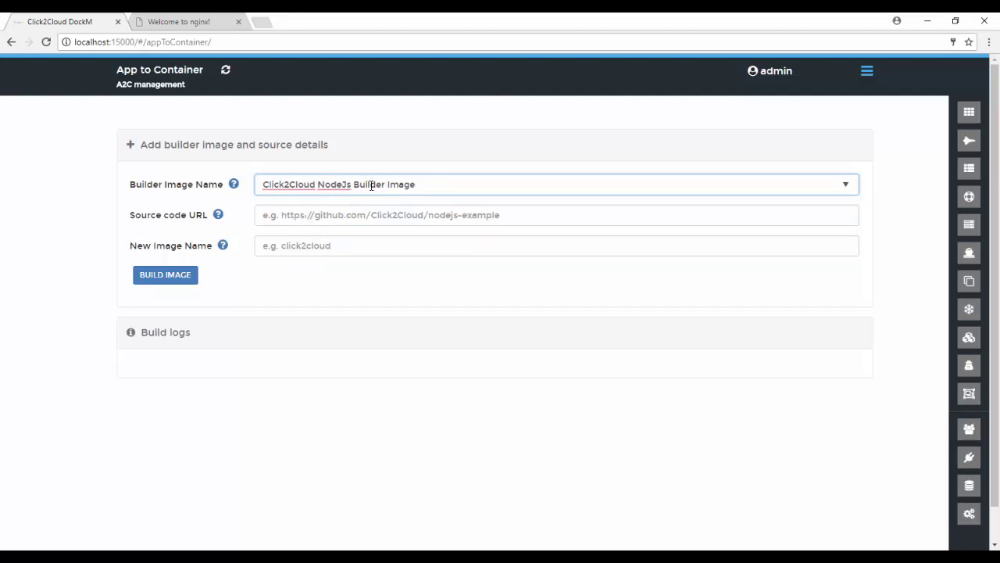
{"action": "left_click", "coordinate": [371, 185]}
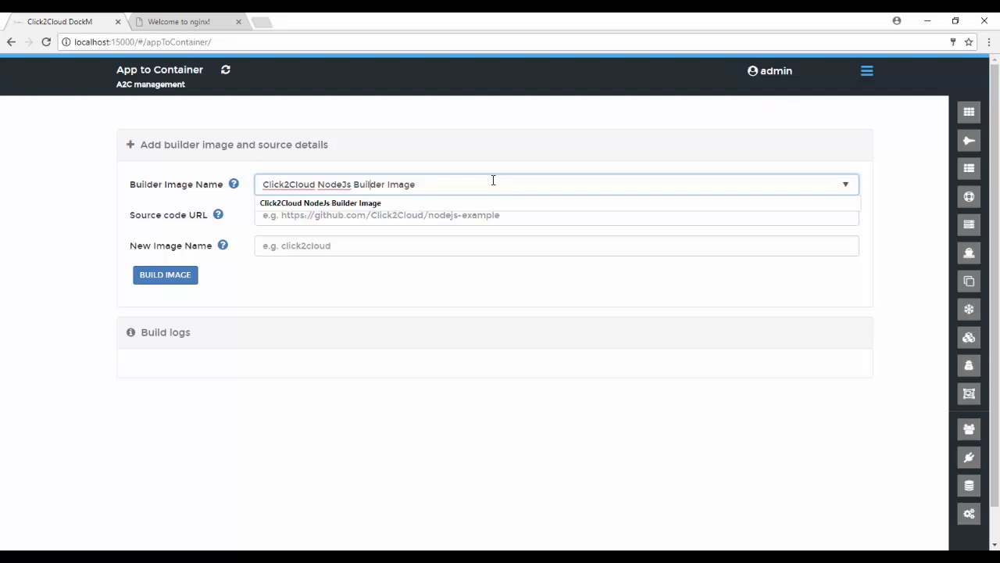
{"action": "left_click", "coordinate": [294, 224]}
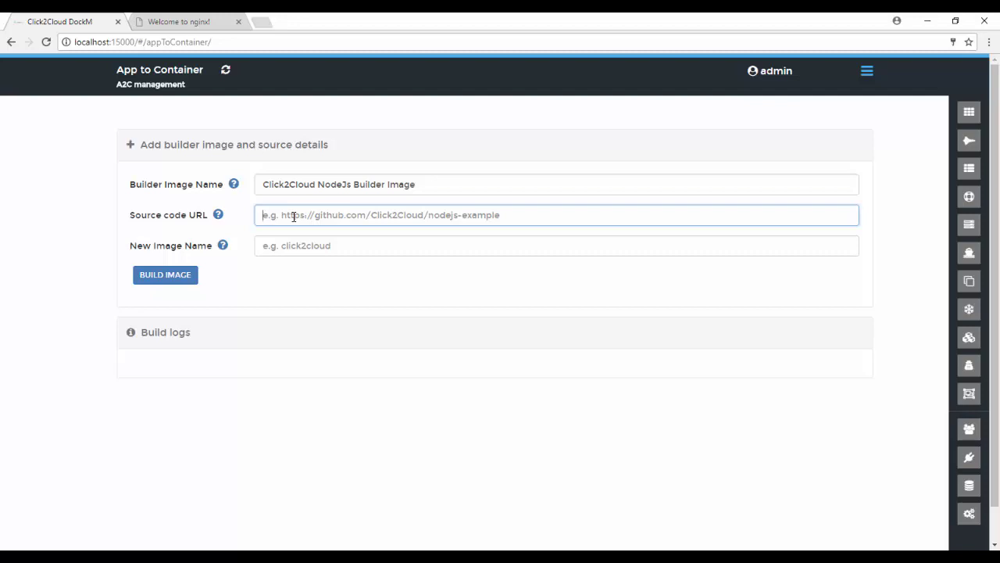
{"action": "left_click", "coordinate": [293, 217]}
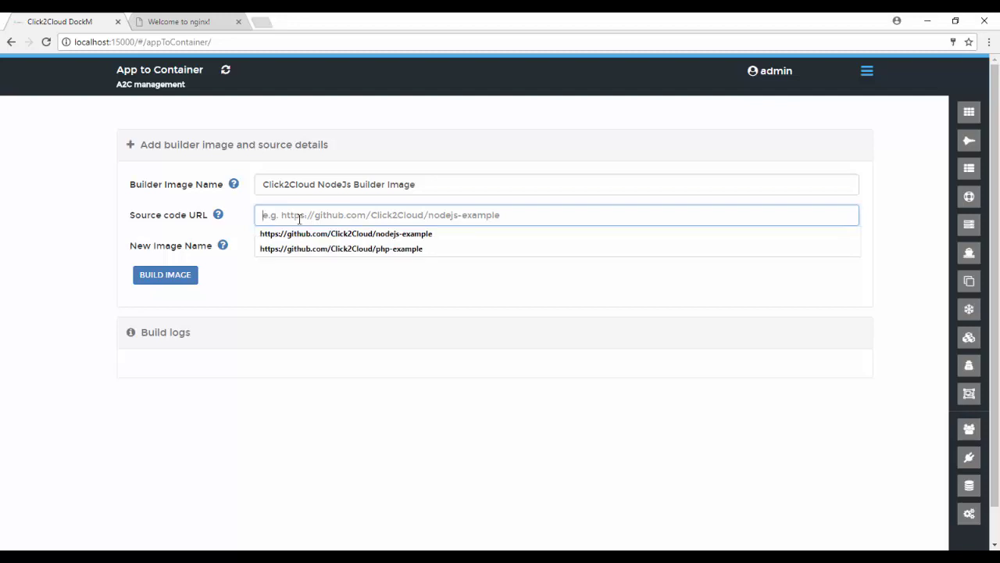
{"action": "left_click", "coordinate": [329, 233]}
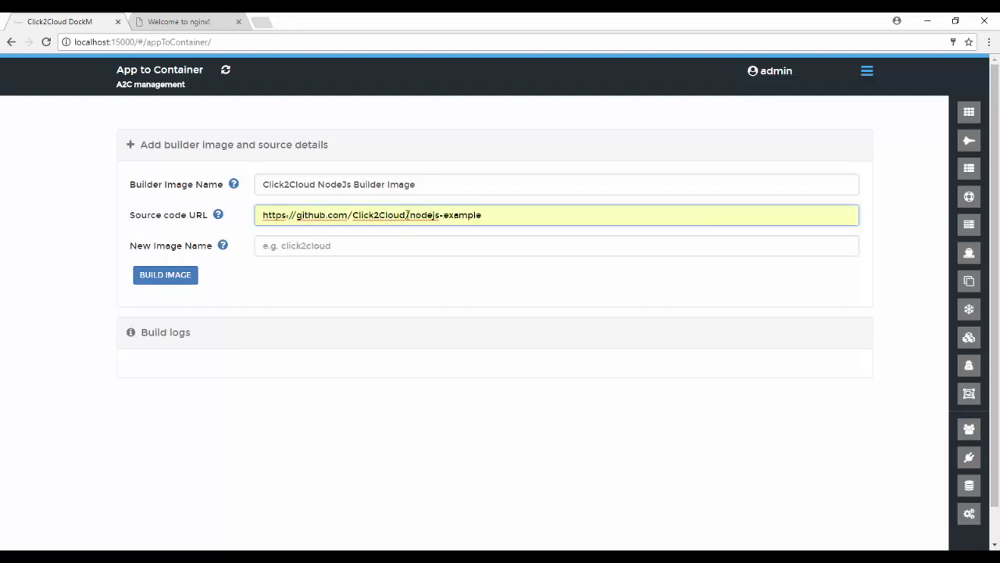
Step: Name the new image hello-nodejs and build it
{"action": "left_click", "coordinate": [291, 250]}
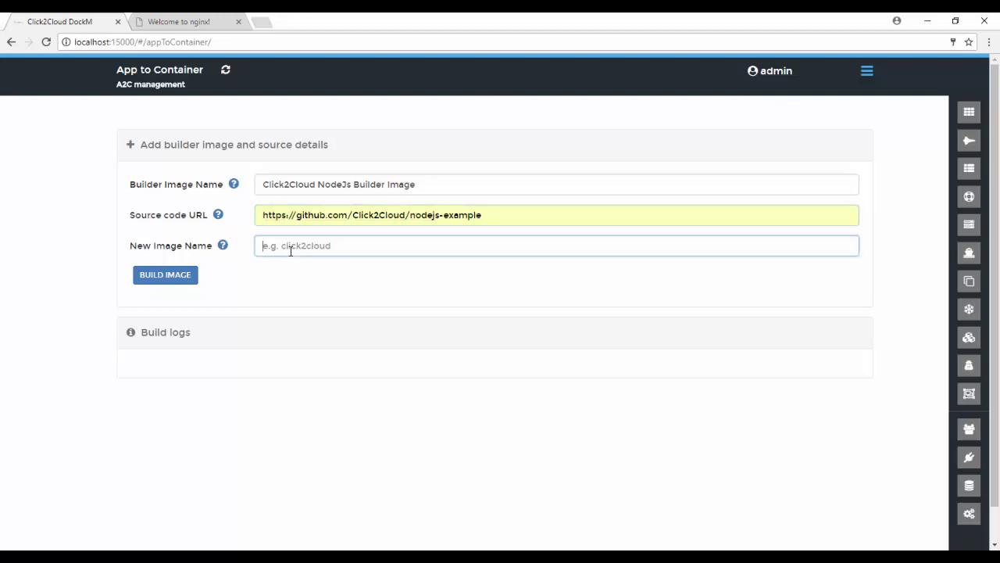
{"action": "type", "text": "hello-nodejs"}
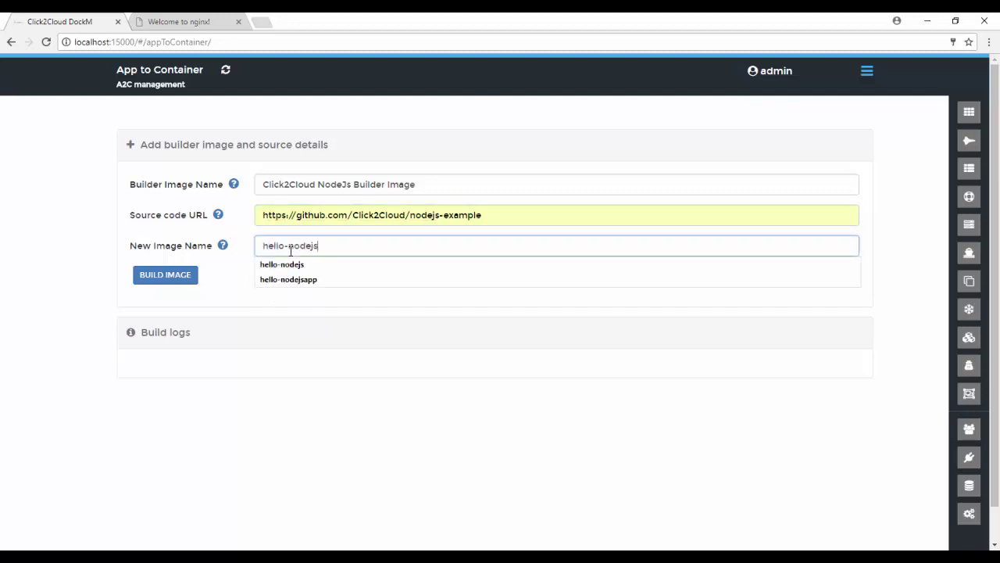
{"action": "left_click", "coordinate": [173, 278]}
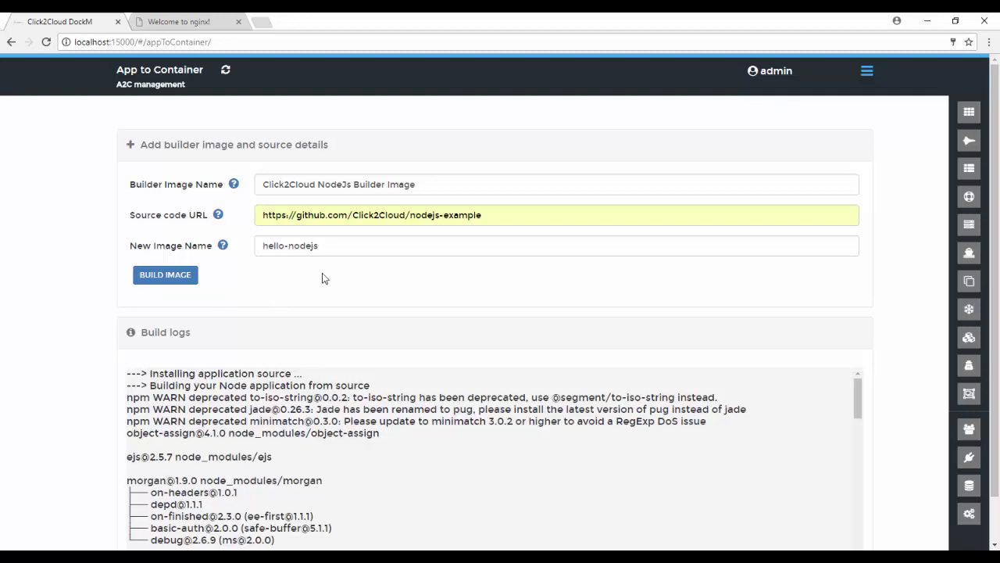
Step: Examine the build logs through to their end and open the list of Docker images
{"action": "scroll", "coordinate": [280, 335], "scroll_direction": "down", "scroll_amount": 3}
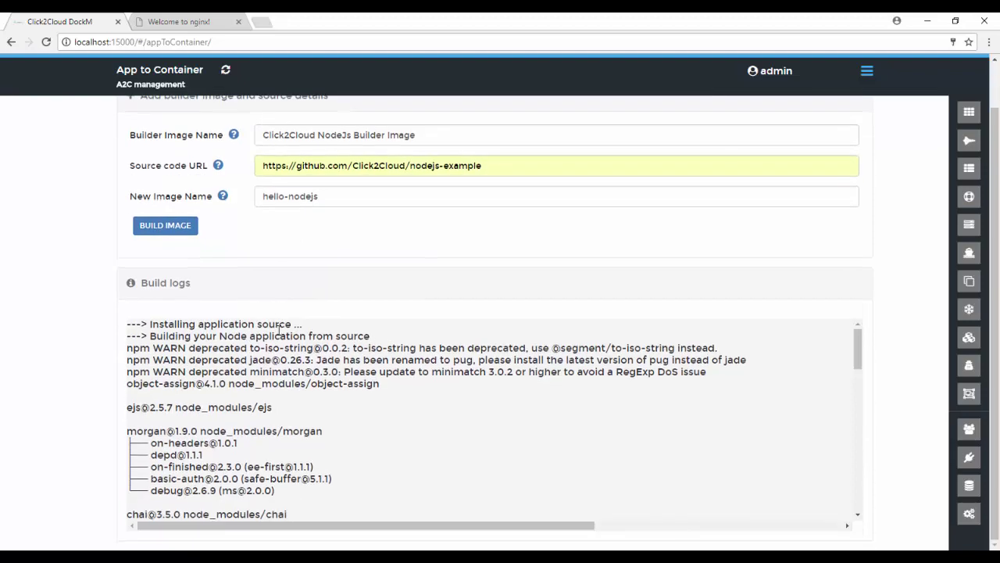
{"action": "scroll", "coordinate": [290, 365], "scroll_direction": "down", "scroll_amount": 10}
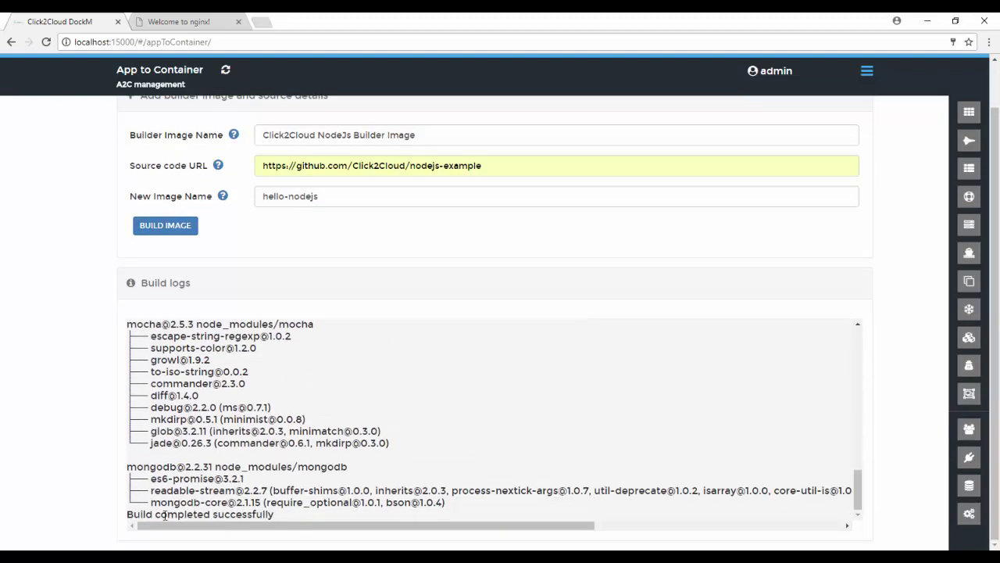
{"action": "scroll", "coordinate": [290, 404], "scroll_direction": "up", "scroll_amount": 10}
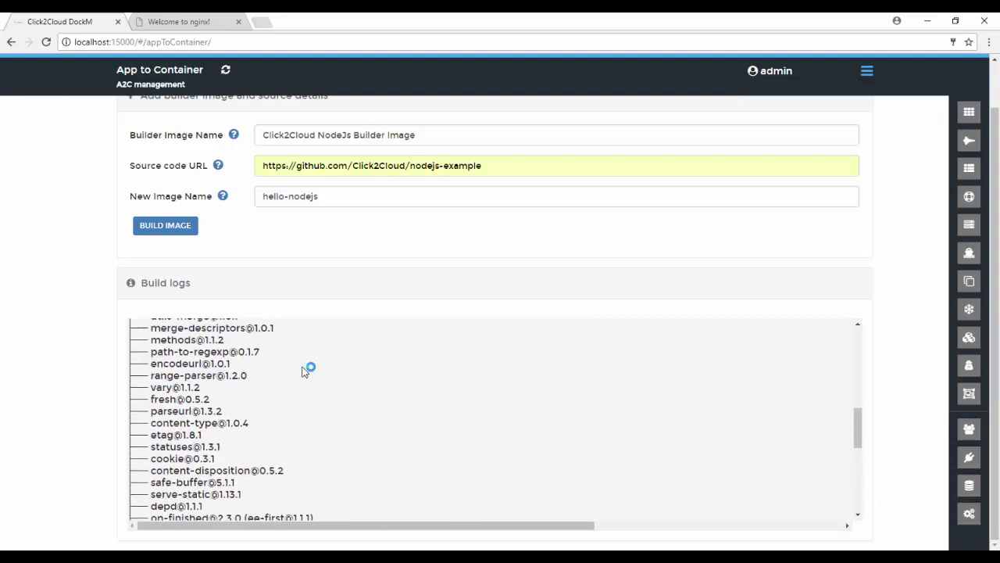
{"action": "left_click", "coordinate": [969, 286]}
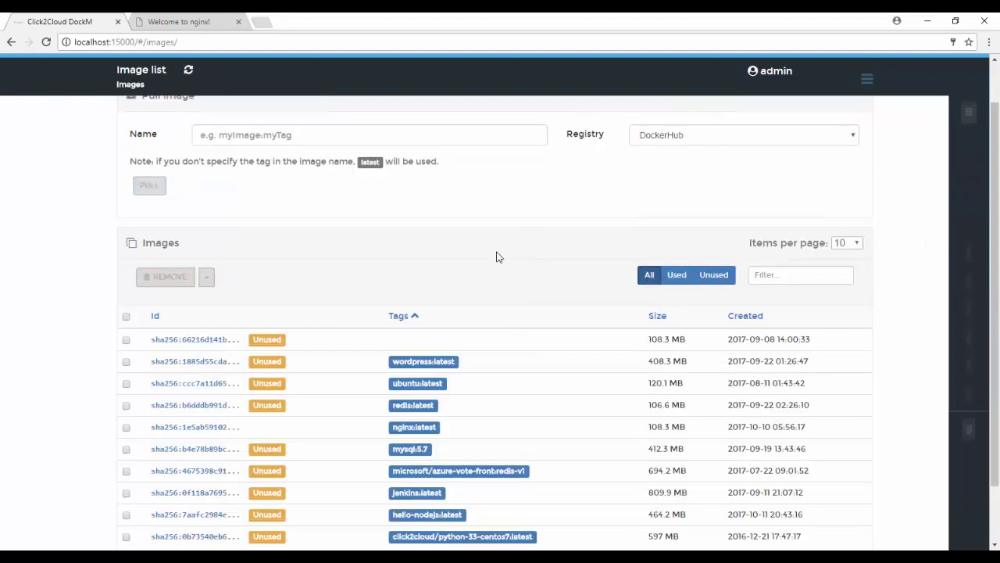
Step: Locate the newly built hello-nodejs image in the image list
{"action": "scroll", "coordinate": [341, 337], "scroll_direction": "down", "scroll_amount": 1}
{"action": "scroll", "coordinate": [341, 337], "scroll_direction": "down", "scroll_amount": 1}
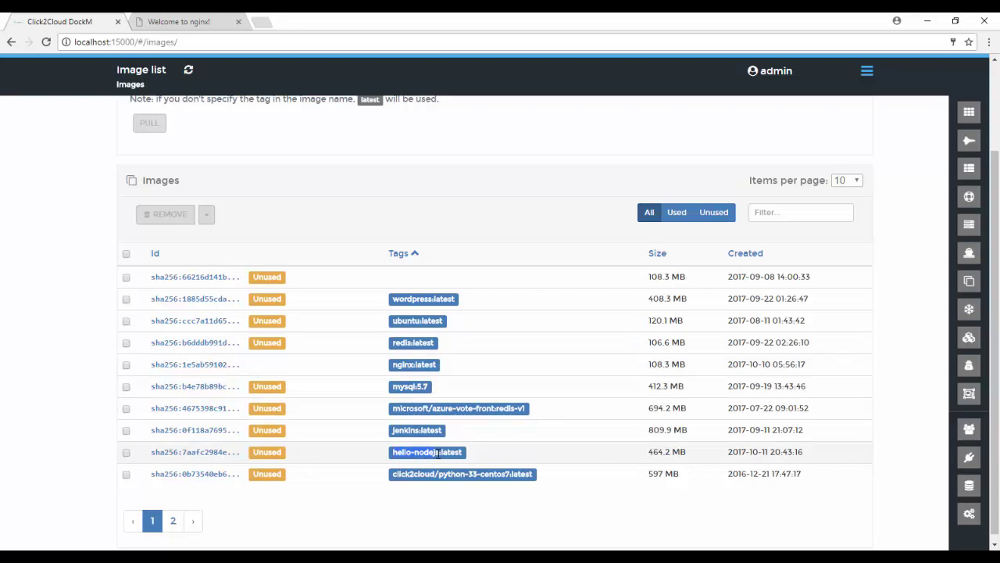
{"action": "left_click_drag", "start_coordinate": [438, 451], "coordinate": [434, 350]}
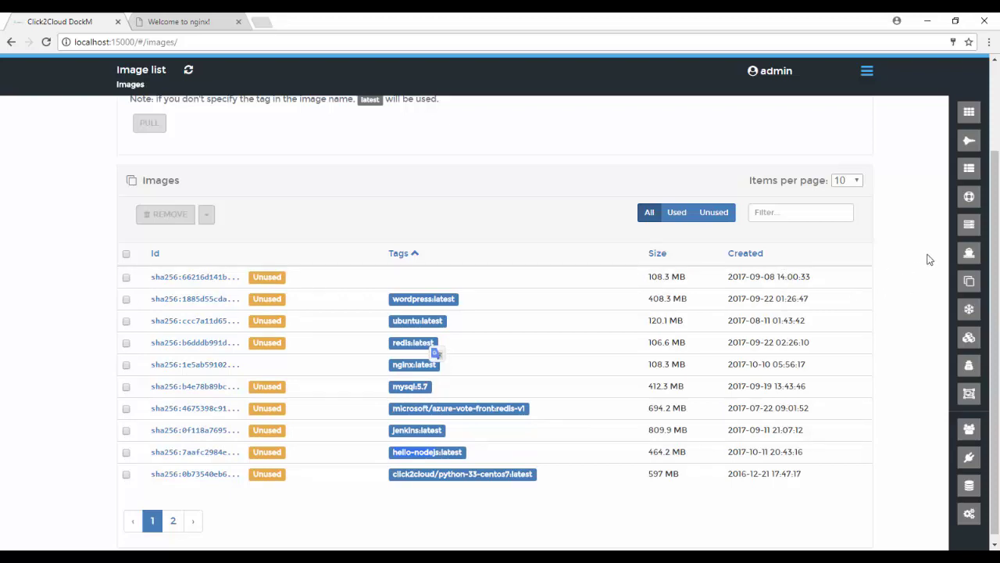
Step: Begin adding a container named hello-nodejs that uses the hello-nodejs image
{"action": "left_click", "coordinate": [970, 250]}
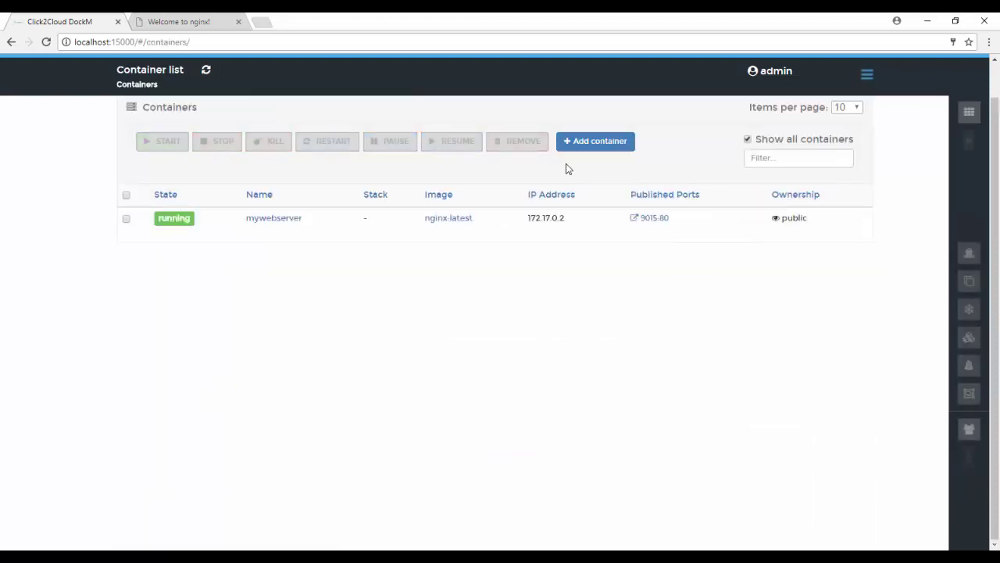
{"action": "left_click", "coordinate": [585, 182]}
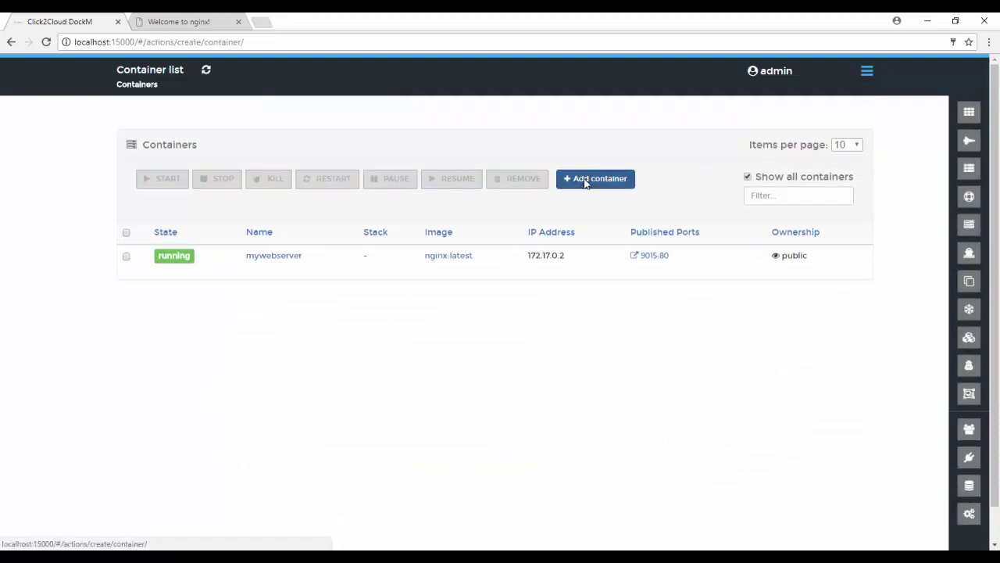
{"action": "left_click", "coordinate": [230, 158]}
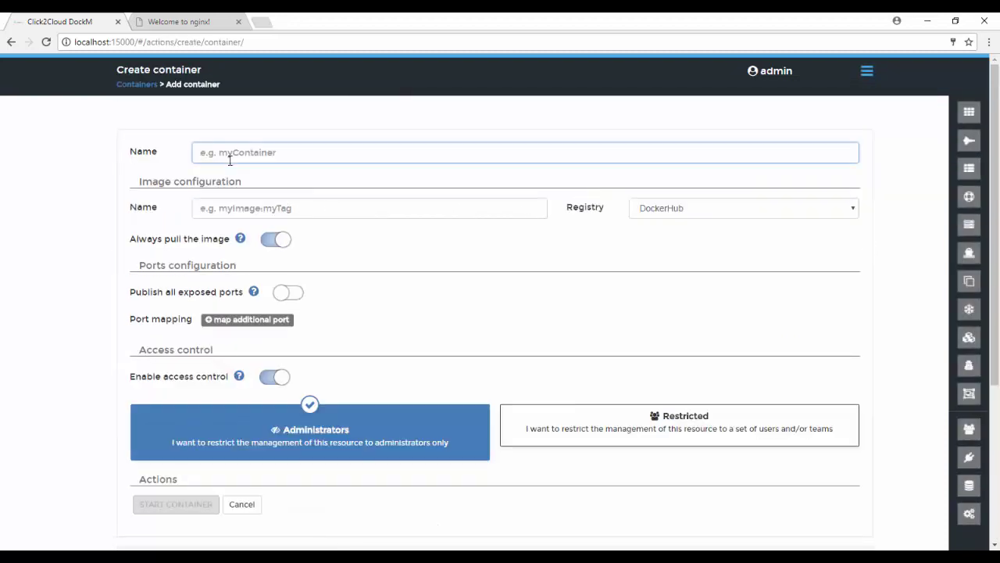
{"action": "type", "text": "he"}
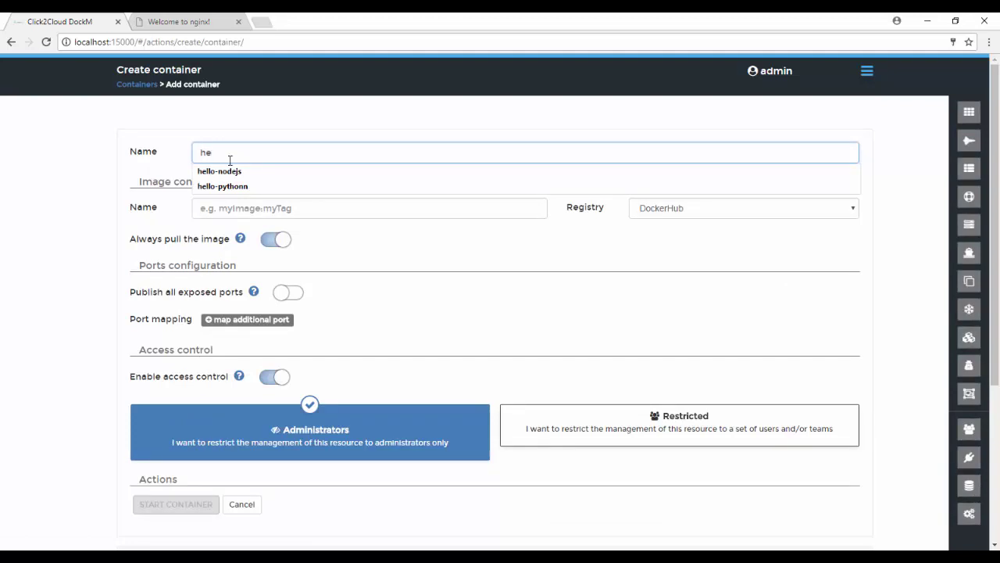
{"action": "key", "text": "Down"}
{"action": "key", "text": "Tab"}
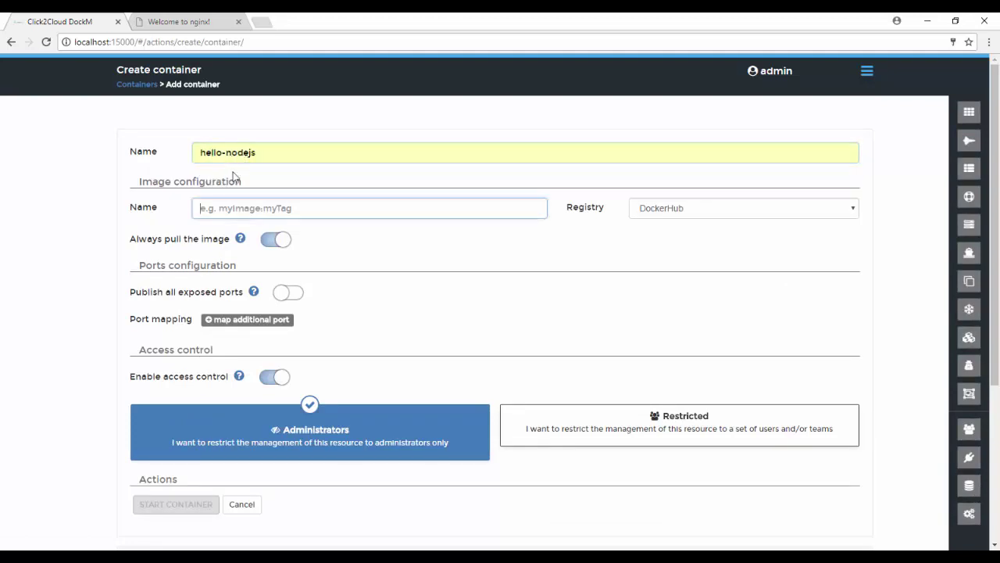
{"action": "type", "text": "hello-nodejs"}
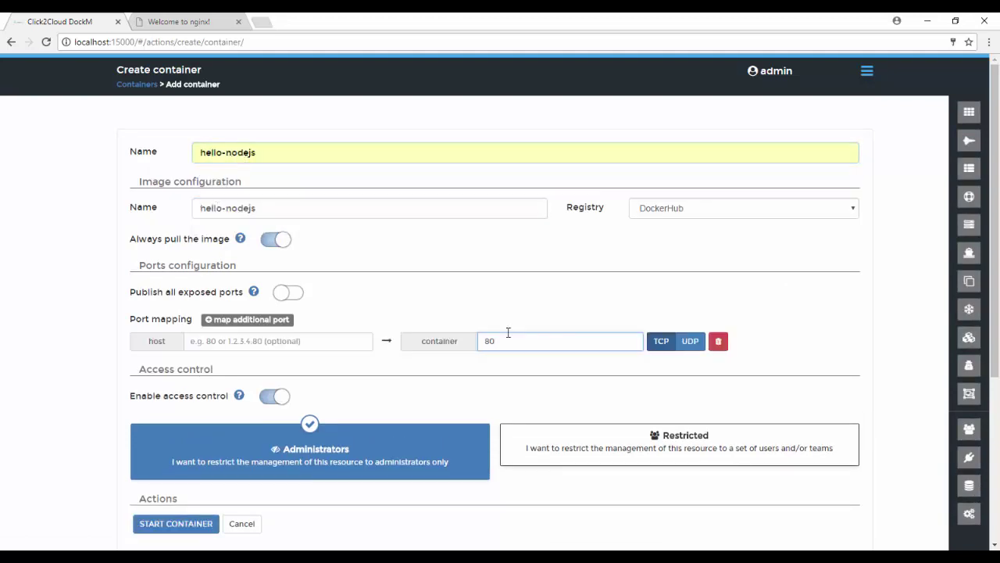
Step: Start the hello-nodejs container with all exposed ports published, no manual port mapping, and access control disabled
{"action": "key", "text": "BackSpace"}
{"action": "key", "text": "BackSpace"}
{"action": "left_click", "coordinate": [289, 293]}
{"action": "scroll", "coordinate": [220, 316], "scroll_direction": "down", "scroll_amount": 1}
{"action": "left_click", "coordinate": [271, 316]}
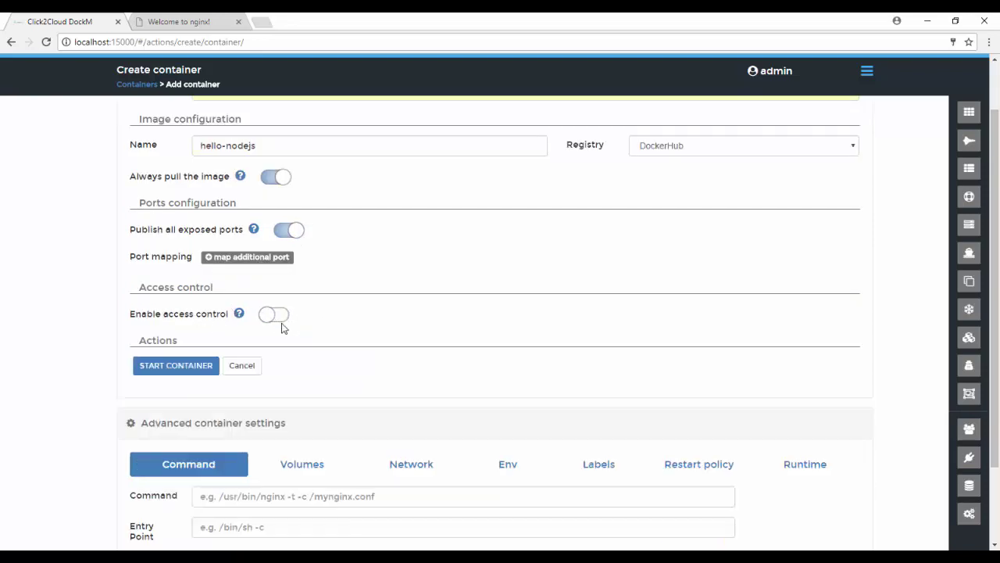
{"action": "scroll", "coordinate": [281, 326], "scroll_direction": "down", "scroll_amount": 2}
{"action": "left_click", "coordinate": [215, 271]}
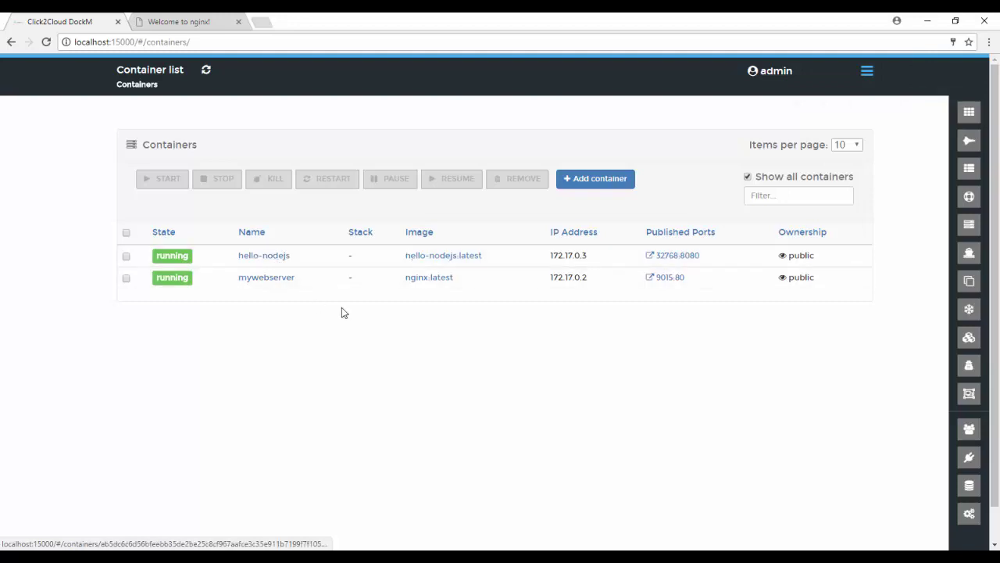
Step: Look through the web page served on the hello-nodejs container's published port and return to the container list
{"action": "left_click", "coordinate": [668, 258]}
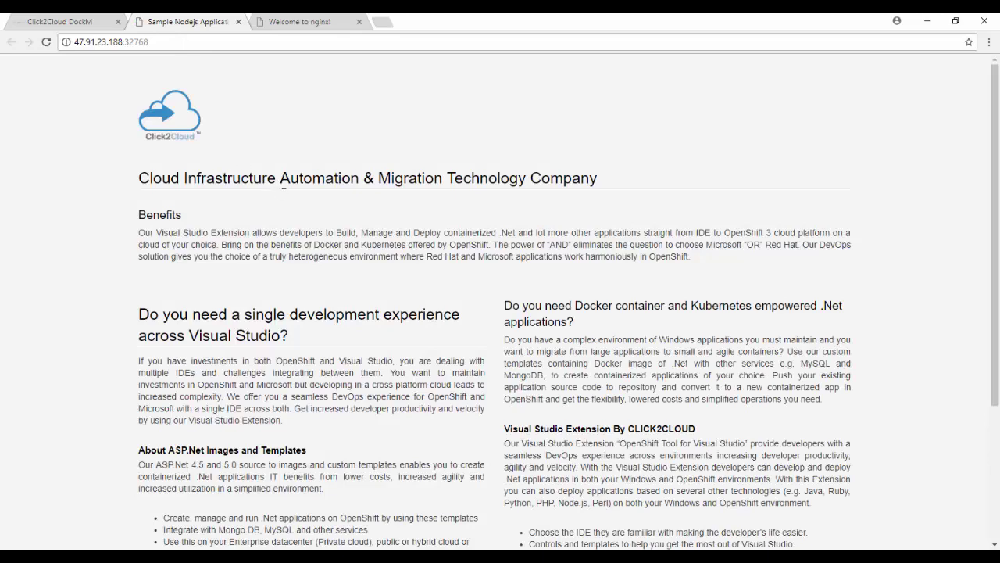
{"action": "scroll", "coordinate": [375, 352], "scroll_direction": "down", "scroll_amount": 2}
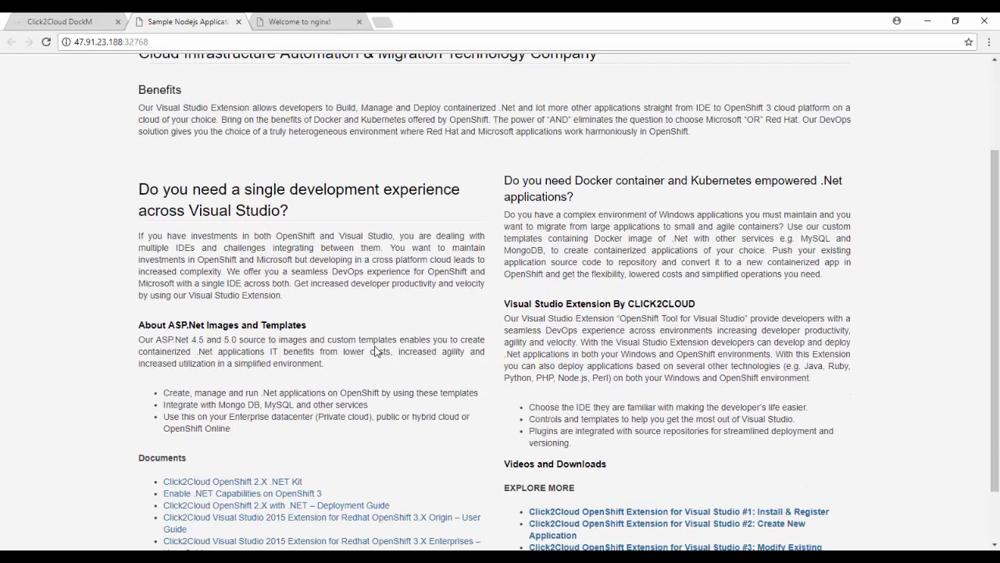
{"action": "scroll", "coordinate": [375, 351], "scroll_direction": "up", "scroll_amount": 2}
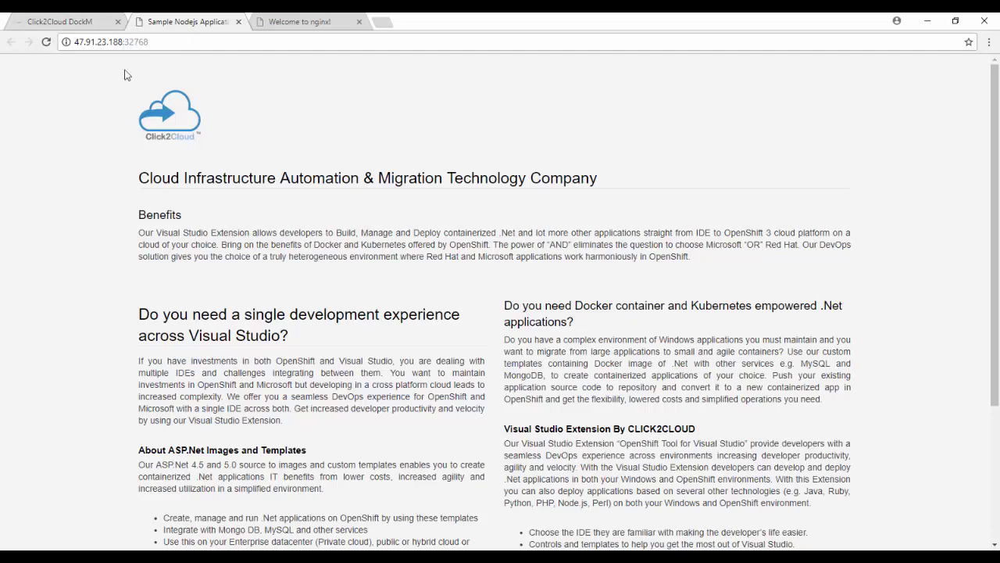
{"action": "left_click", "coordinate": [63, 21]}
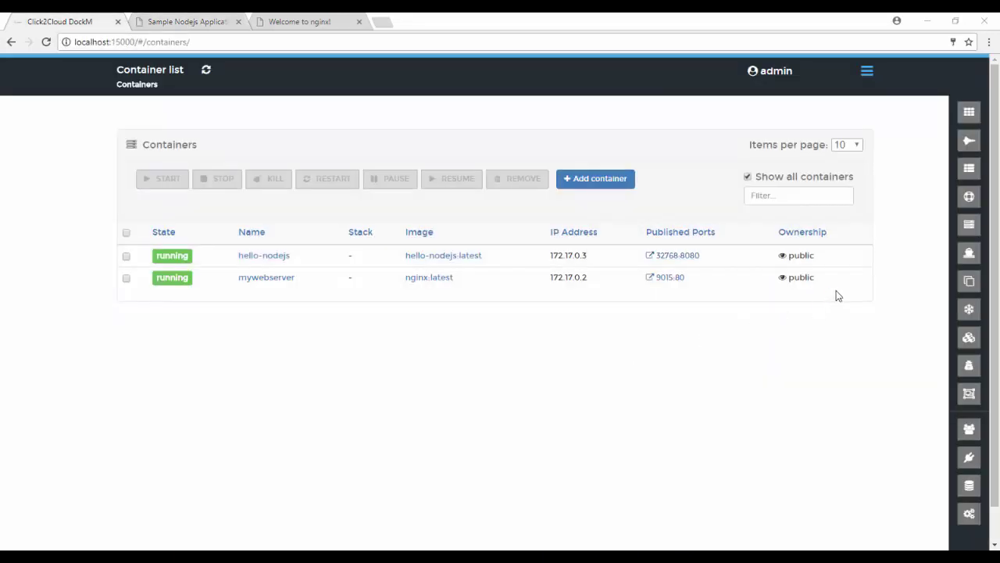
Step: Go to endpoint management and name the new endpoint ali_cluster
{"action": "left_click", "coordinate": [869, 77]}
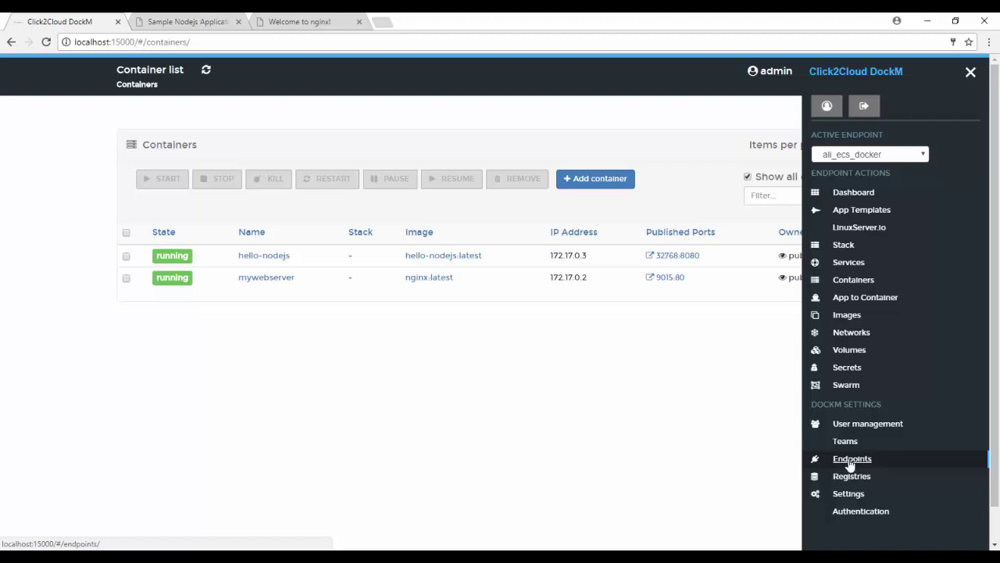
{"action": "left_click", "coordinate": [850, 461]}
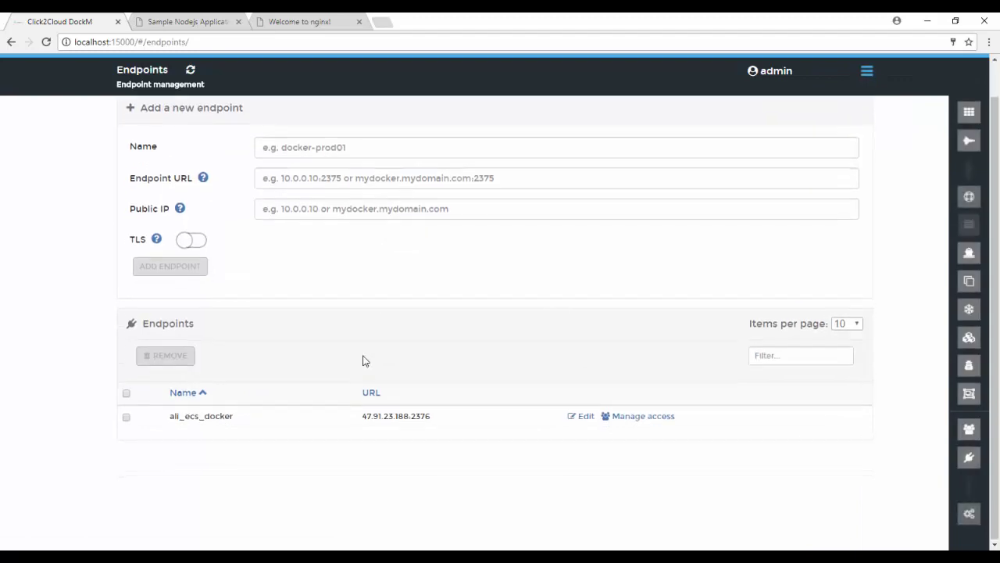
{"action": "scroll", "coordinate": [186, 422], "scroll_direction": "up", "scroll_amount": 1}
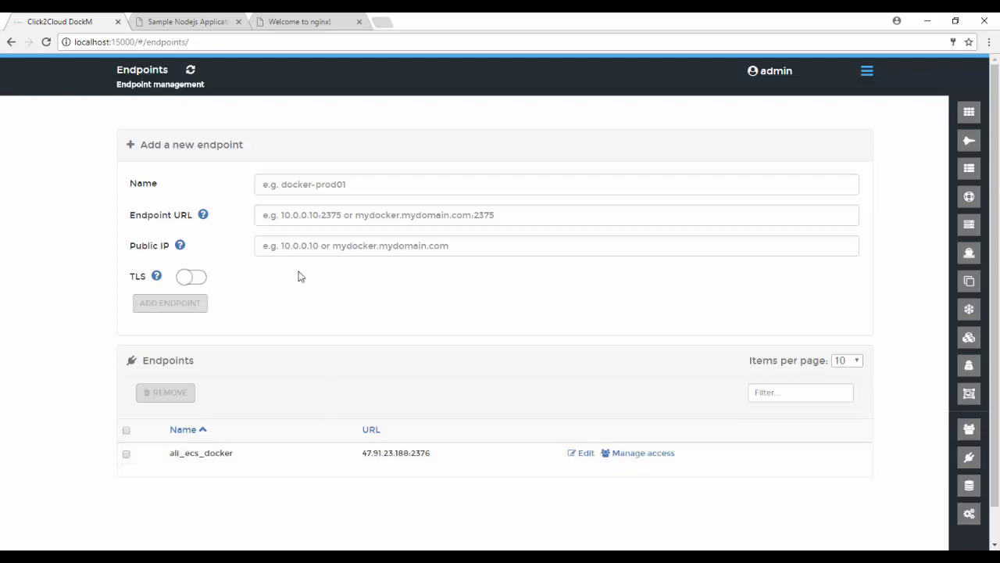
{"action": "left_click", "coordinate": [279, 182]}
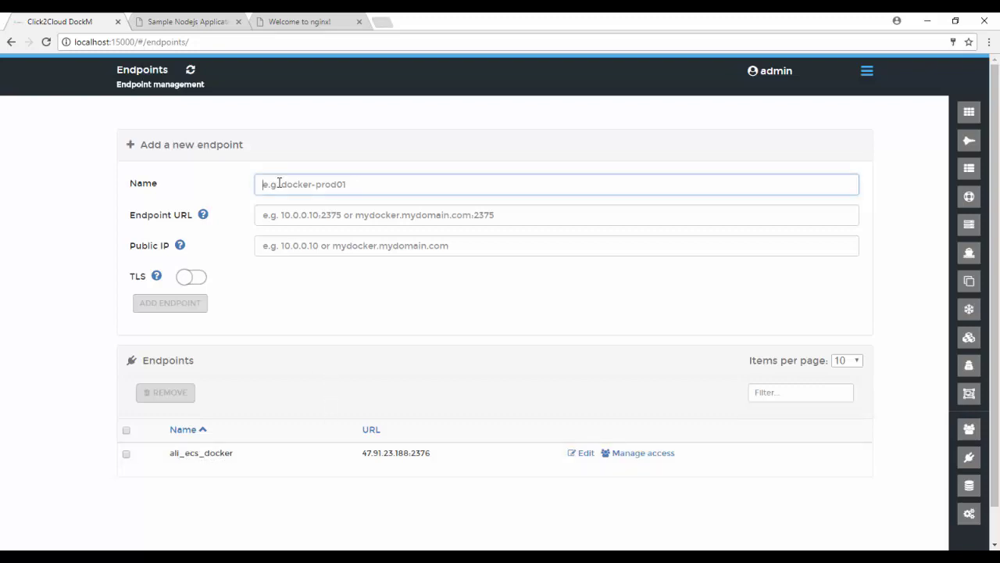
{"action": "type", "text": "ali"}
{"action": "key", "text": "Down"}
{"action": "key", "text": "Down"}
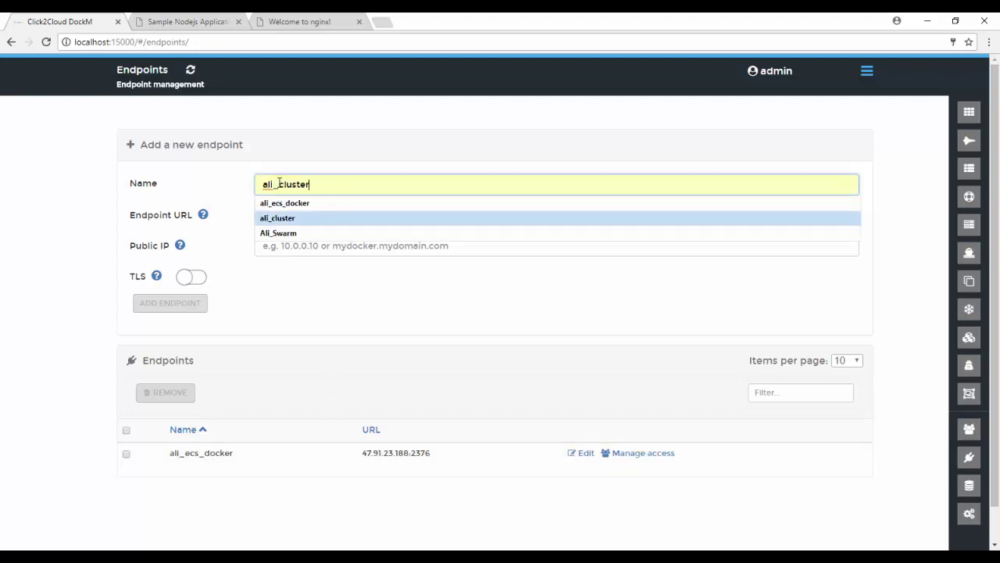
{"action": "key", "text": "Tab"}
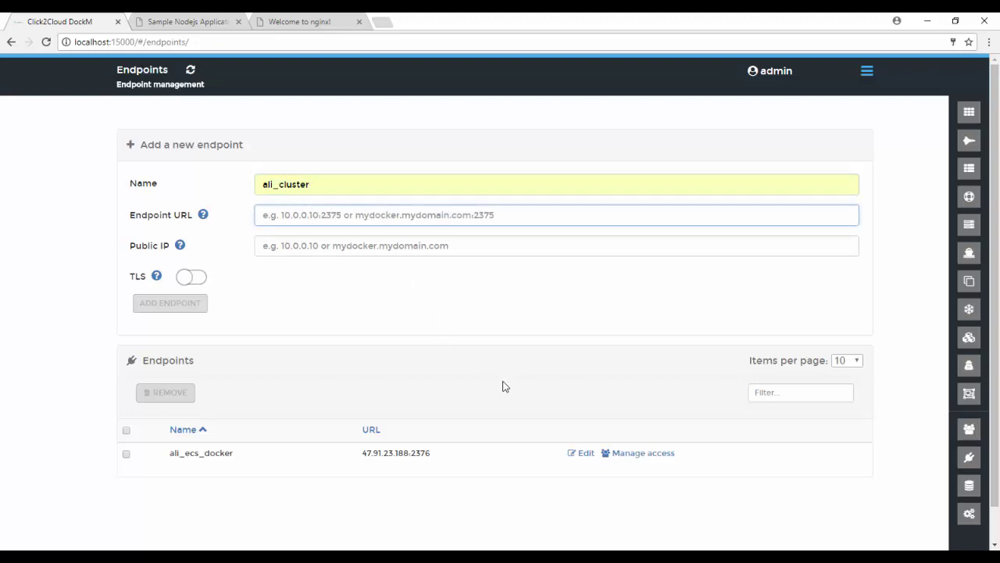
Step: Set the new endpoint's URL to master2g8.cs-cn-beijing.aliyun.com:20078 and its public IP to 39.106.34.172
{"action": "left_click", "coordinate": [286, 216]}
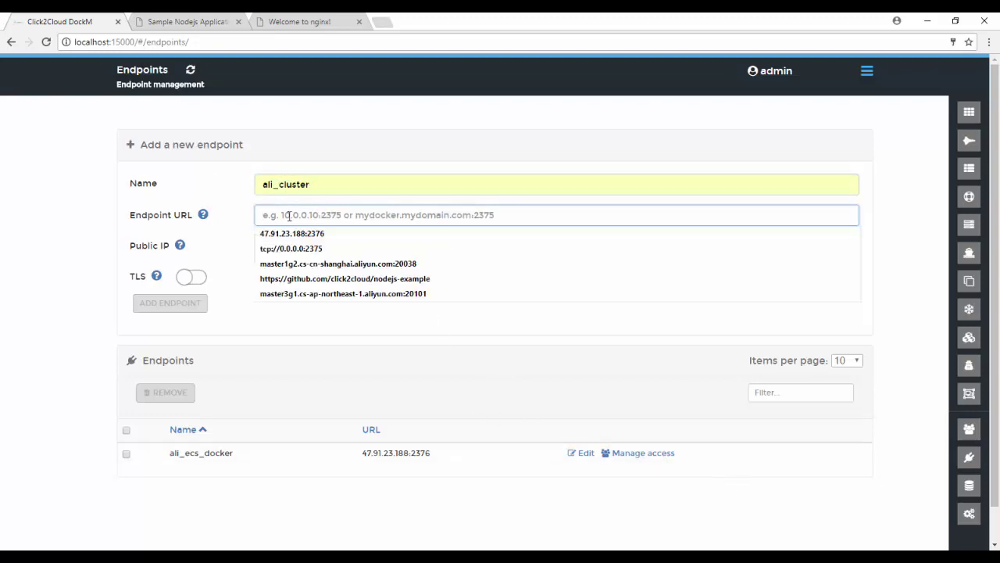
{"action": "type", "text": "master2g8.cs-cn-beijing.aliyun.com:20078"}
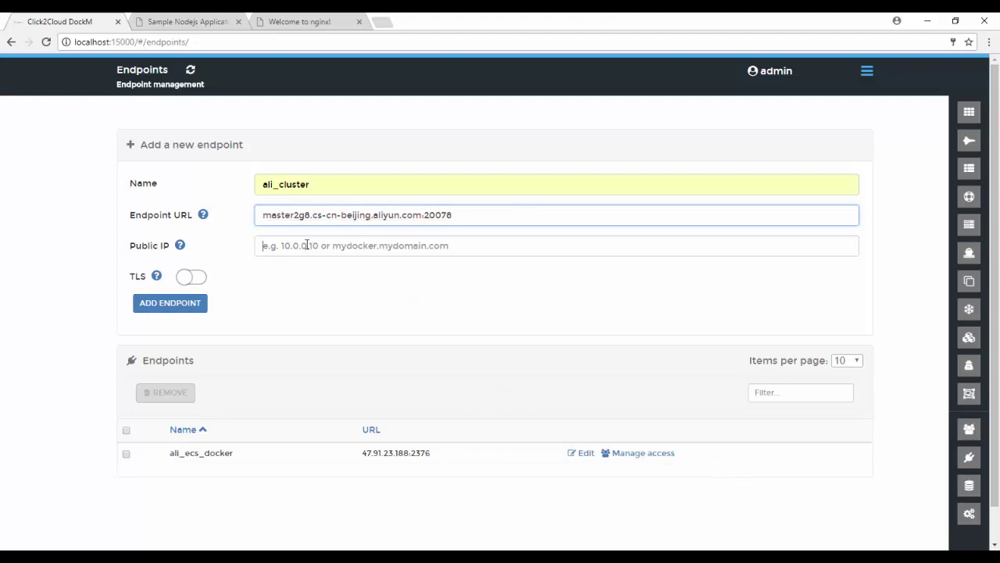
{"action": "left_click", "coordinate": [283, 246]}
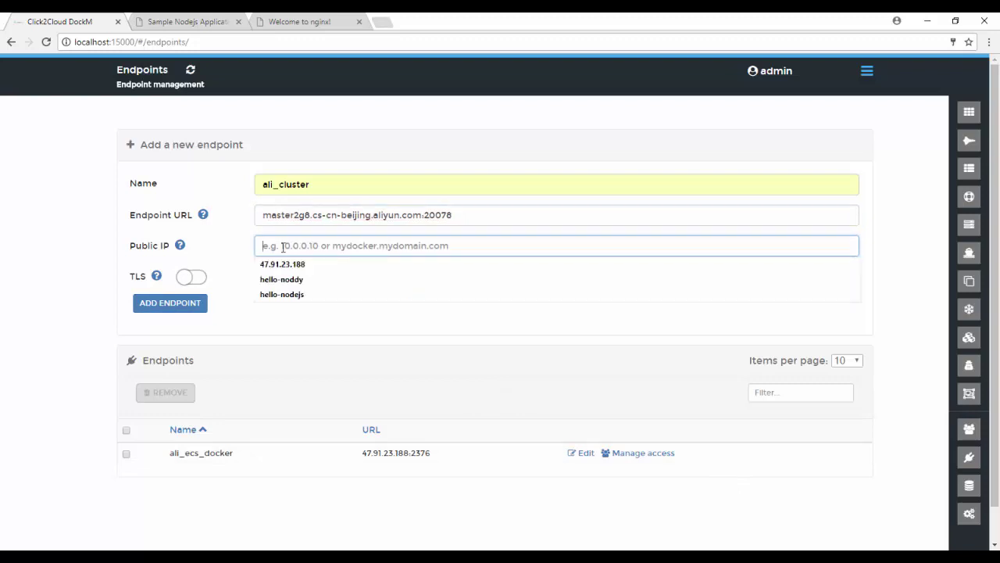
{"action": "type", "text": "39.106.34.172"}
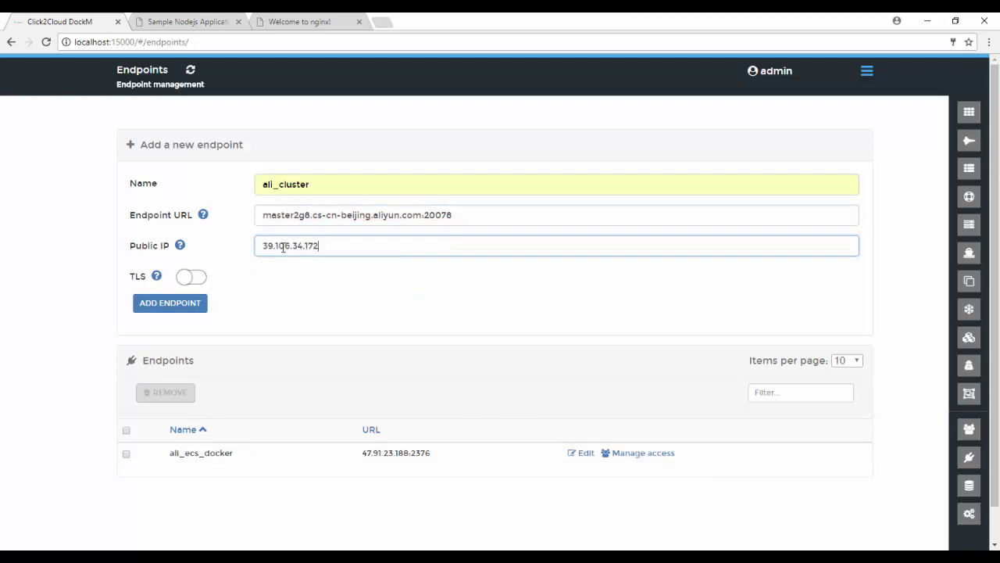
Step: Enable TLS for the endpoint and choose ca.pem from DockM_Demo's ali_swarm_cert folder as the CA certificate
{"action": "left_click", "coordinate": [198, 278]}
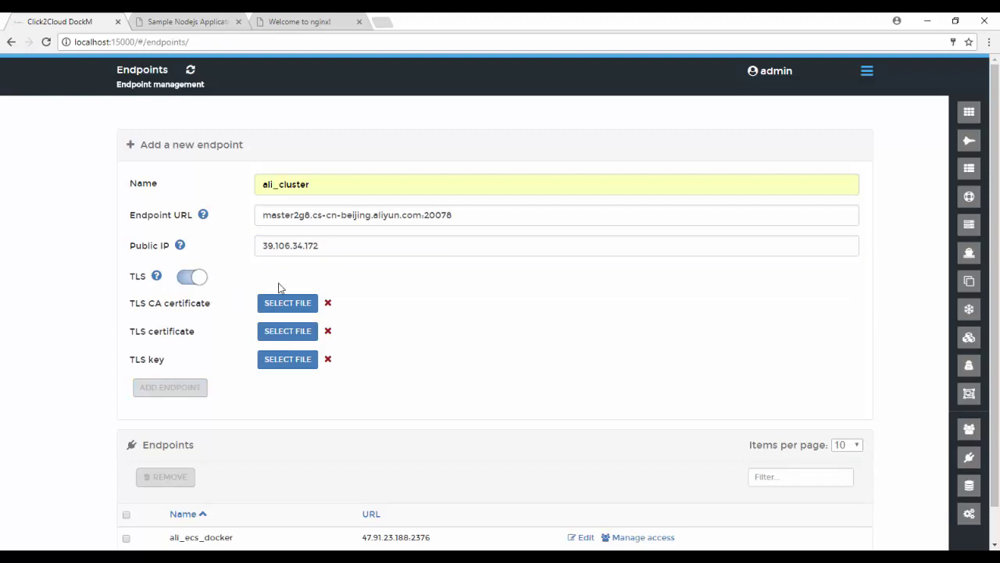
{"action": "left_click", "coordinate": [286, 306]}
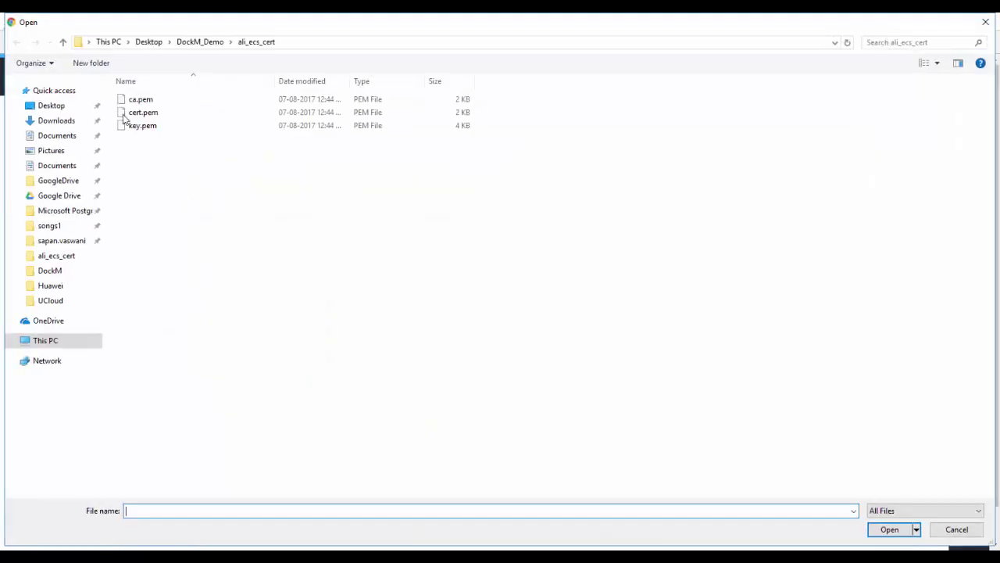
{"action": "left_click", "coordinate": [205, 43]}
{"action": "double_click", "coordinate": [140, 114]}
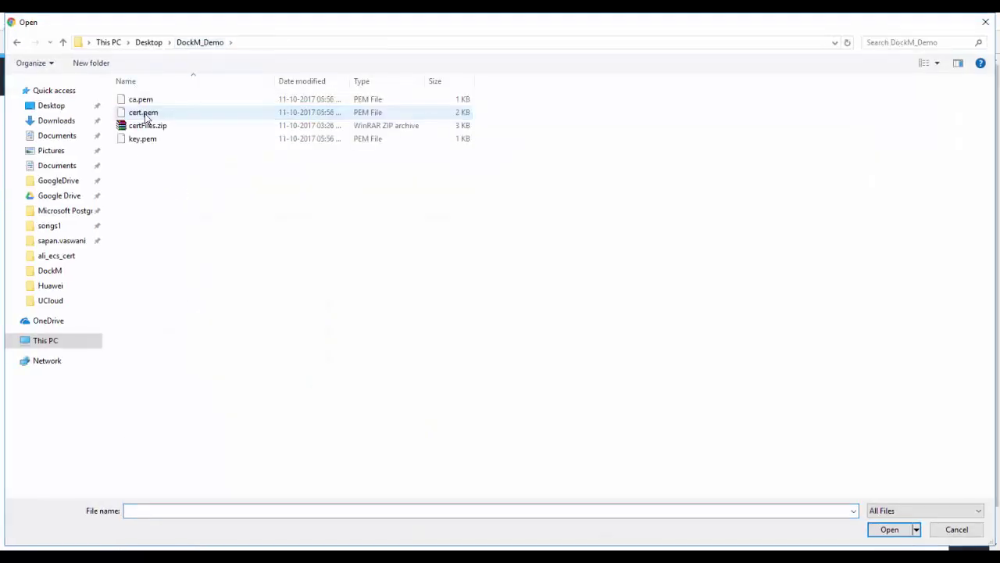
{"action": "left_click", "coordinate": [145, 101]}
{"action": "left_click", "coordinate": [889, 530]}
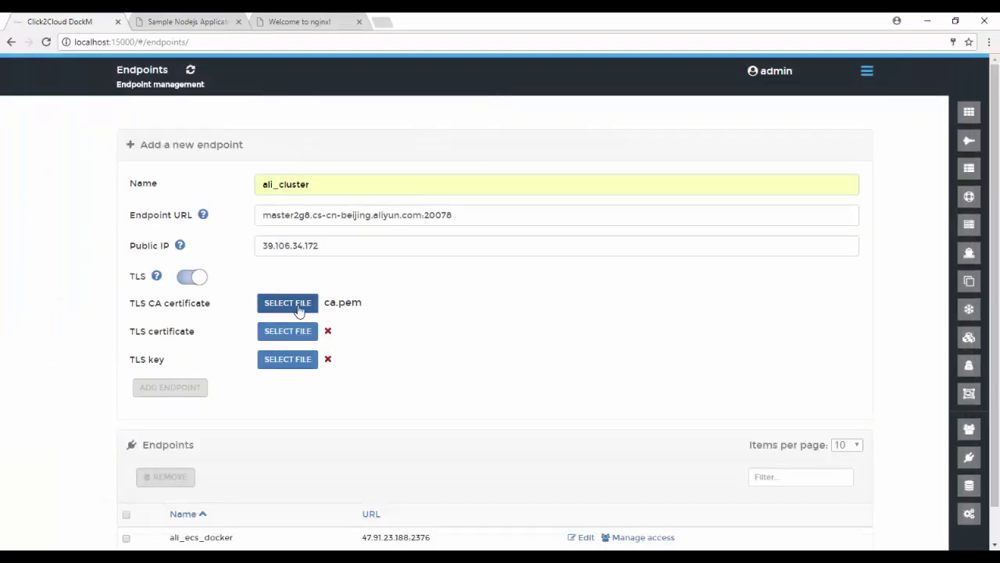
Step: Choose cert.pem as the TLS certificate and key.pem as the TLS key, both from the ali_swarm_cert folder
{"action": "left_click", "coordinate": [283, 331]}
{"action": "left_click", "coordinate": [144, 113]}
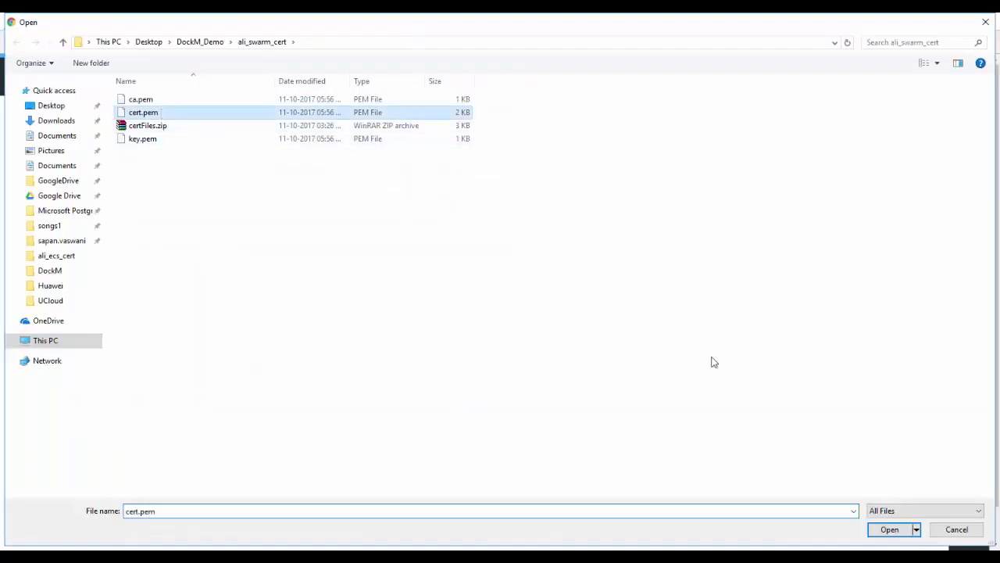
{"action": "left_click", "coordinate": [879, 531]}
{"action": "left_click", "coordinate": [274, 361]}
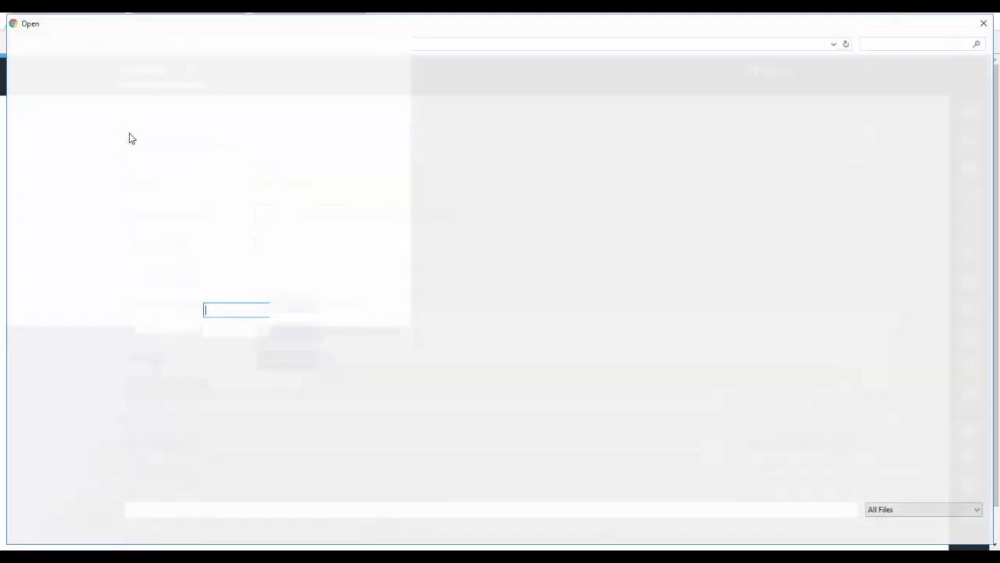
{"action": "left_click", "coordinate": [145, 139]}
{"action": "left_click", "coordinate": [889, 530]}
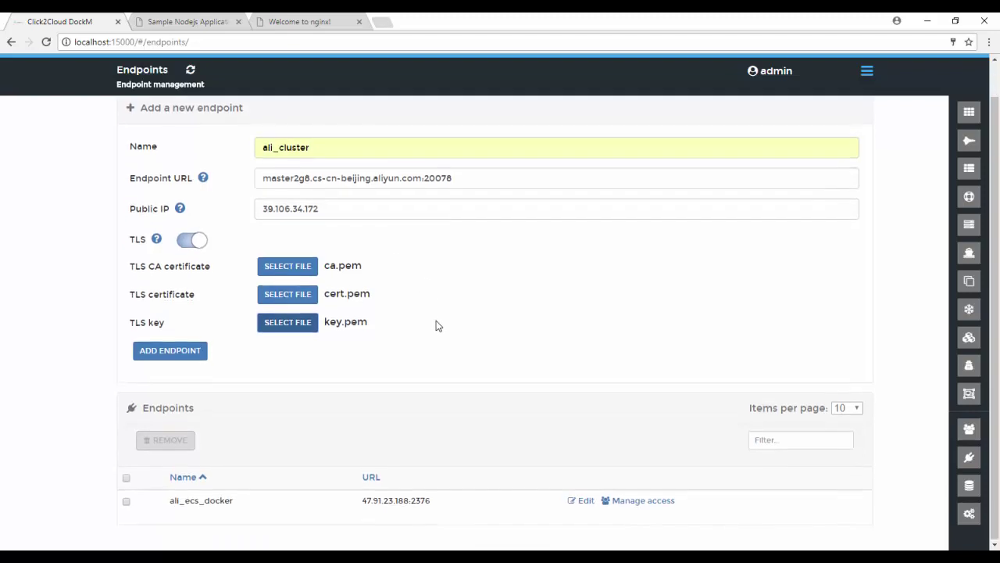
Step: Add the ali_cluster endpoint and check its name and URL in the endpoint list
{"action": "scroll", "coordinate": [371, 485], "scroll_direction": "down", "scroll_amount": 1}
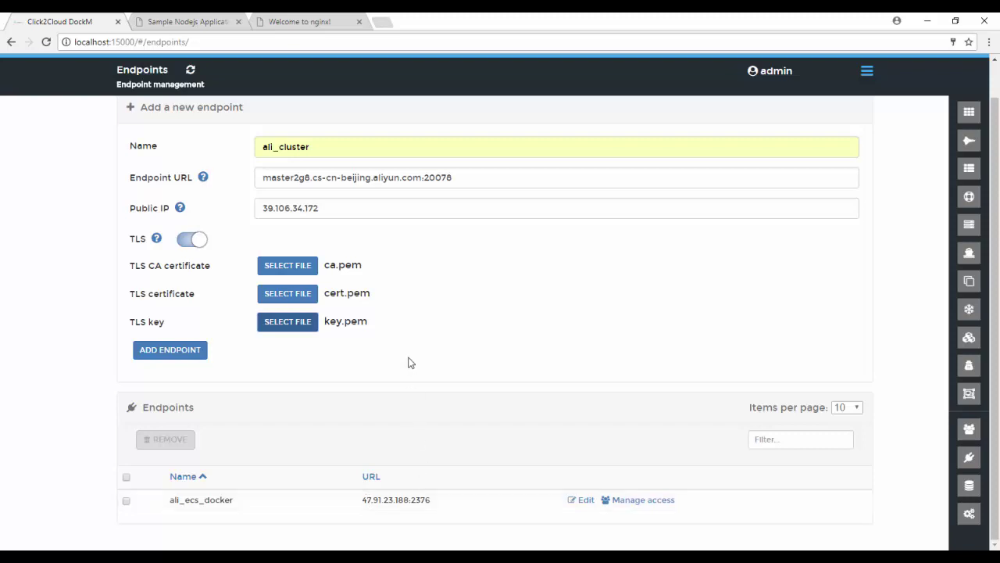
{"action": "scroll", "coordinate": [166, 396], "scroll_direction": "up", "scroll_amount": 1}
{"action": "left_click", "coordinate": [166, 388]}
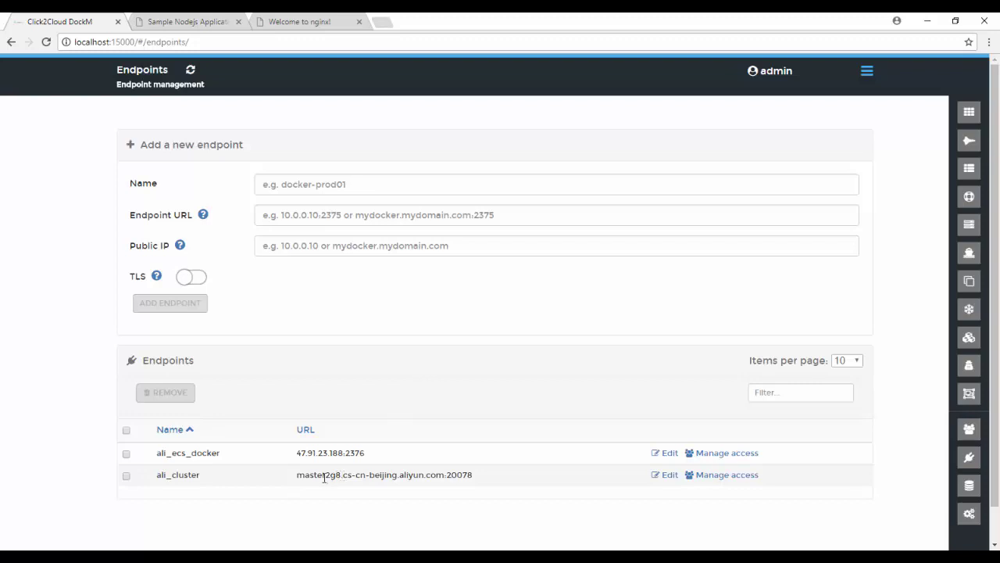
{"action": "left_click_drag", "start_coordinate": [298, 475], "coordinate": [471, 474]}
{"action": "left_click", "coordinate": [471, 475]}
{"action": "left_click_drag", "start_coordinate": [160, 476], "coordinate": [189, 475]}
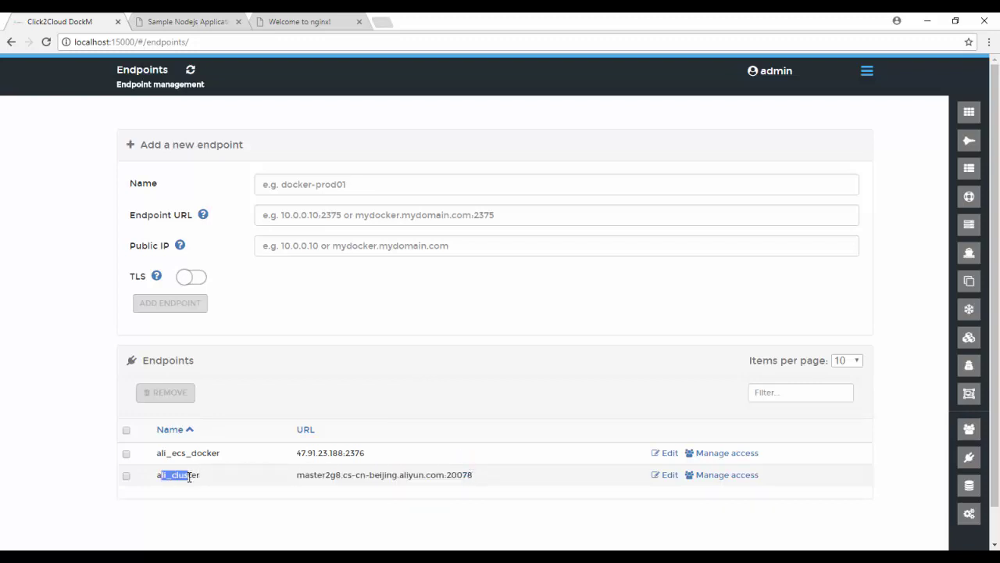
Step: Switch the active endpoint from ali_ecs_docker to ali_cluster
{"action": "left_click", "coordinate": [867, 71]}
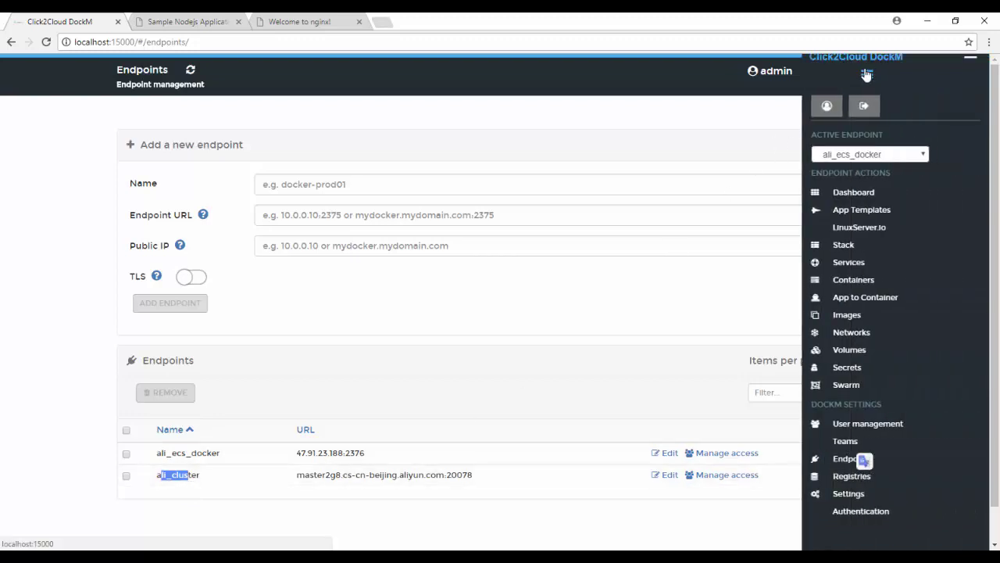
{"action": "left_click", "coordinate": [843, 155]}
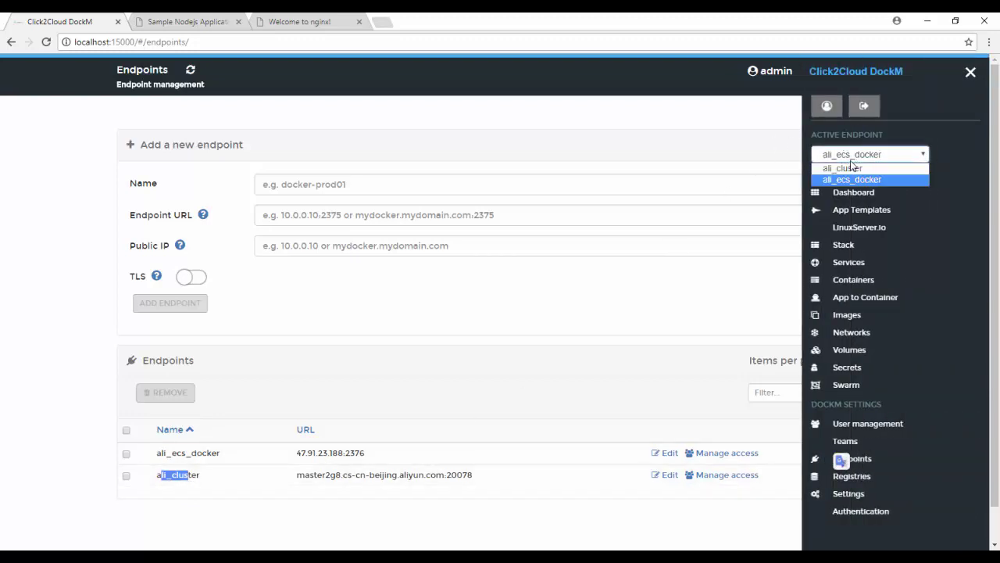
{"action": "left_click", "coordinate": [853, 159]}
{"action": "left_click", "coordinate": [852, 157]}
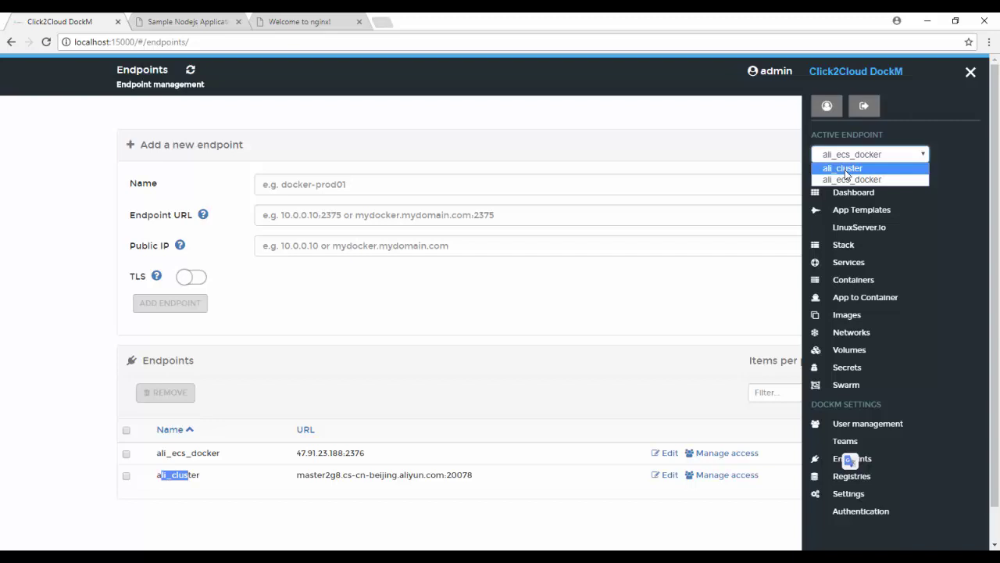
{"action": "left_click", "coordinate": [844, 168]}
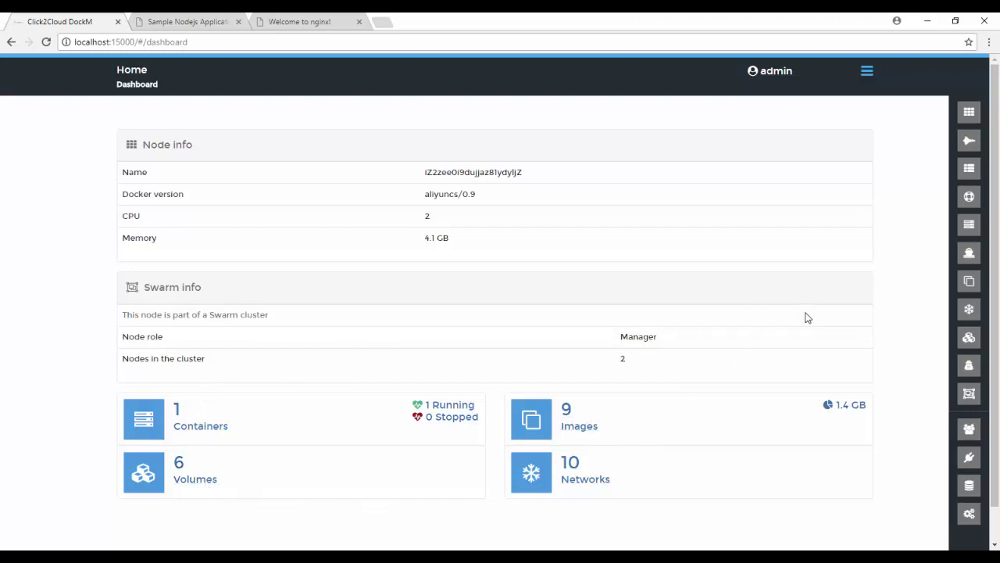
Step: Examine the ali_cluster swarm's cluster and node status, and view the user management page
{"action": "left_click", "coordinate": [866, 73]}
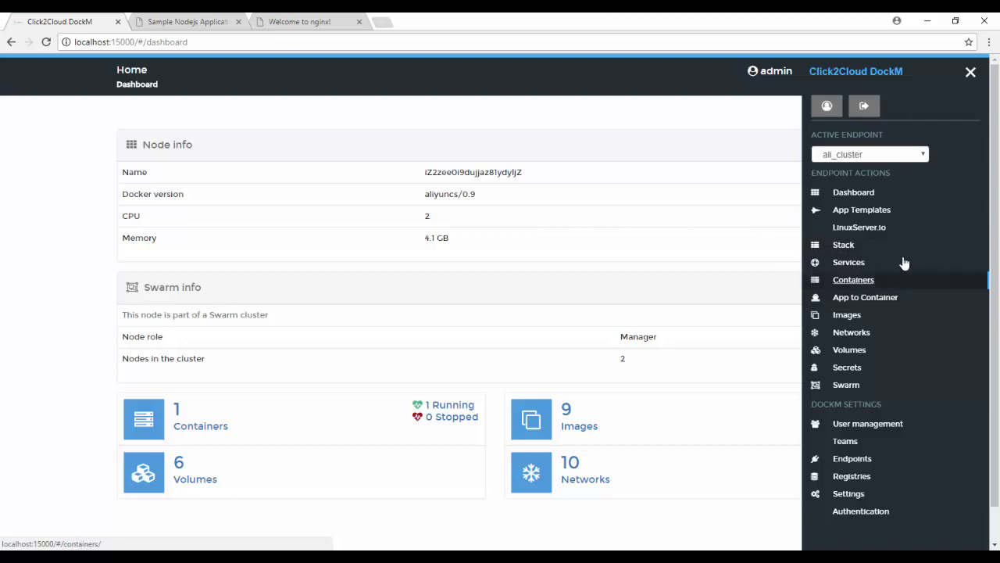
{"action": "left_click", "coordinate": [860, 155]}
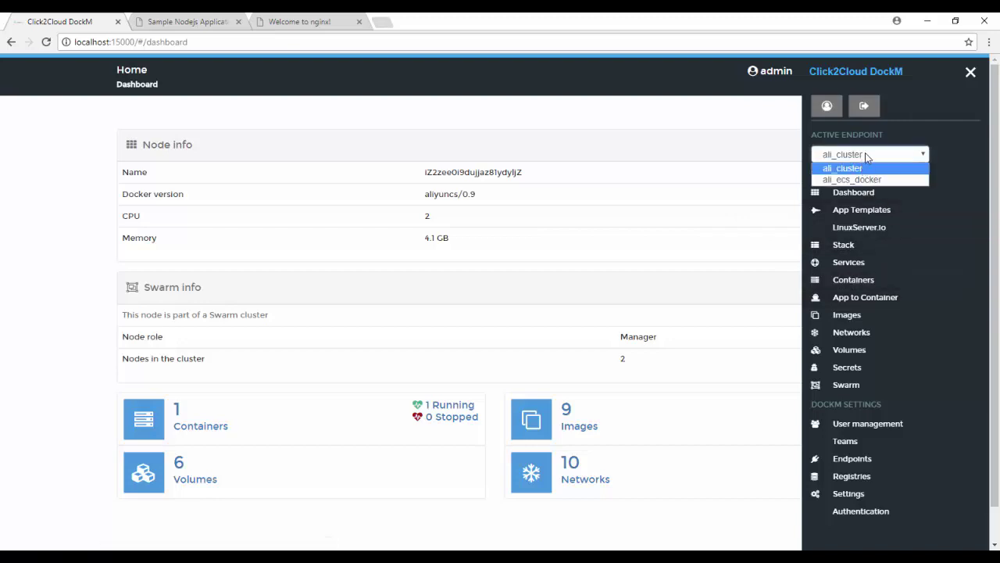
{"action": "left_click", "coordinate": [863, 168]}
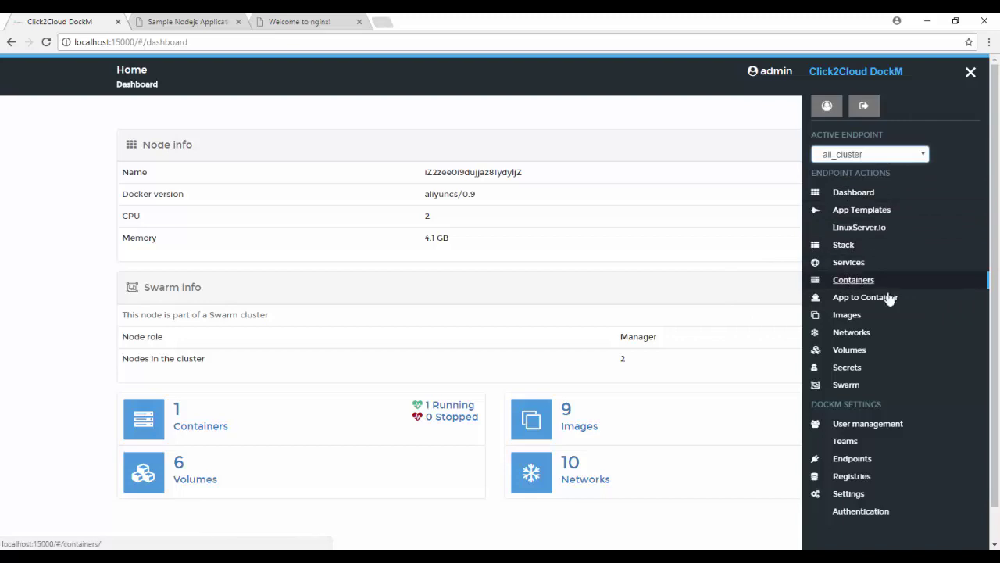
{"action": "left_click", "coordinate": [847, 386]}
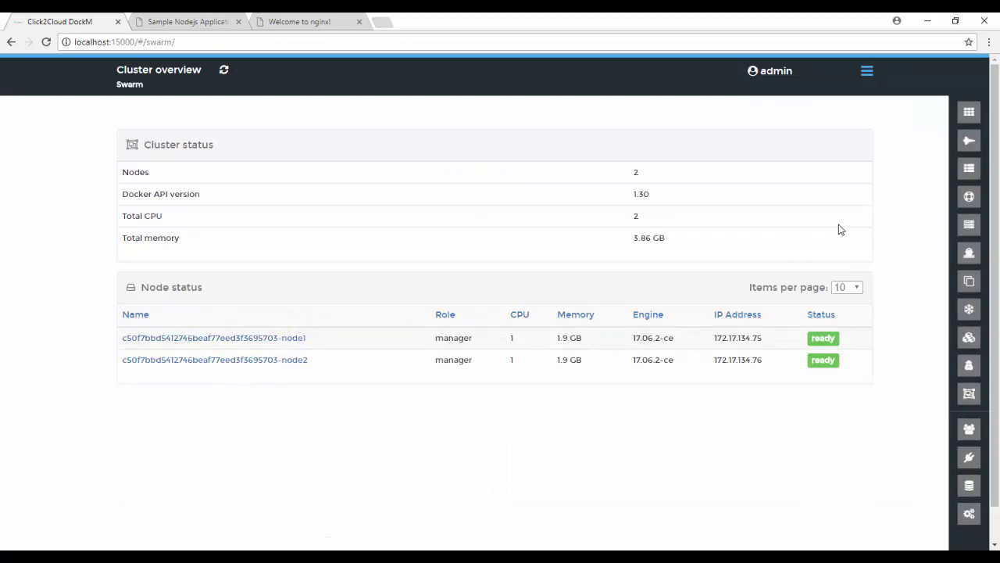
{"action": "left_click", "coordinate": [867, 72]}
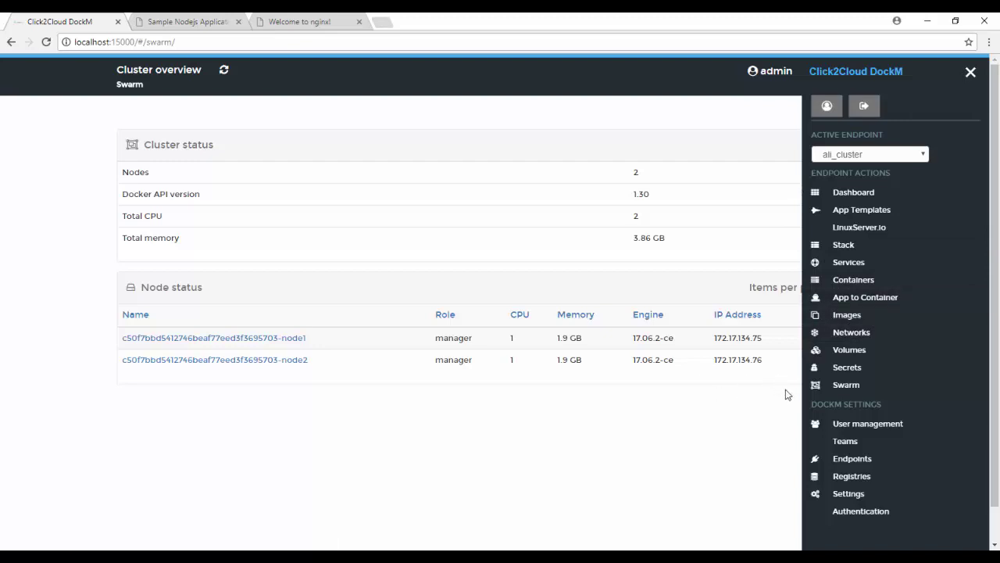
{"action": "left_click", "coordinate": [863, 426]}
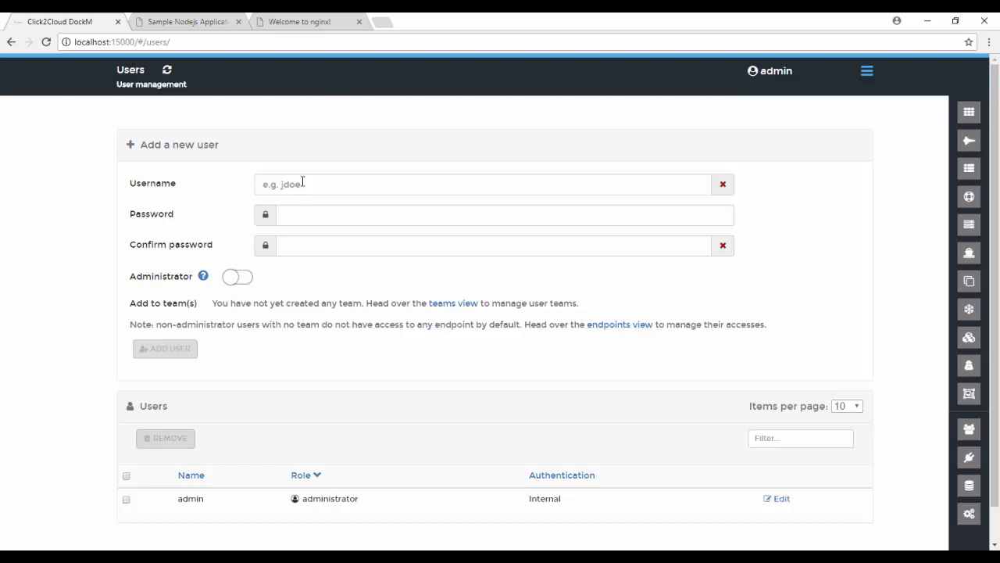
Step: Open registry management and bring up the form for adding a custom registry
{"action": "left_click", "coordinate": [867, 70]}
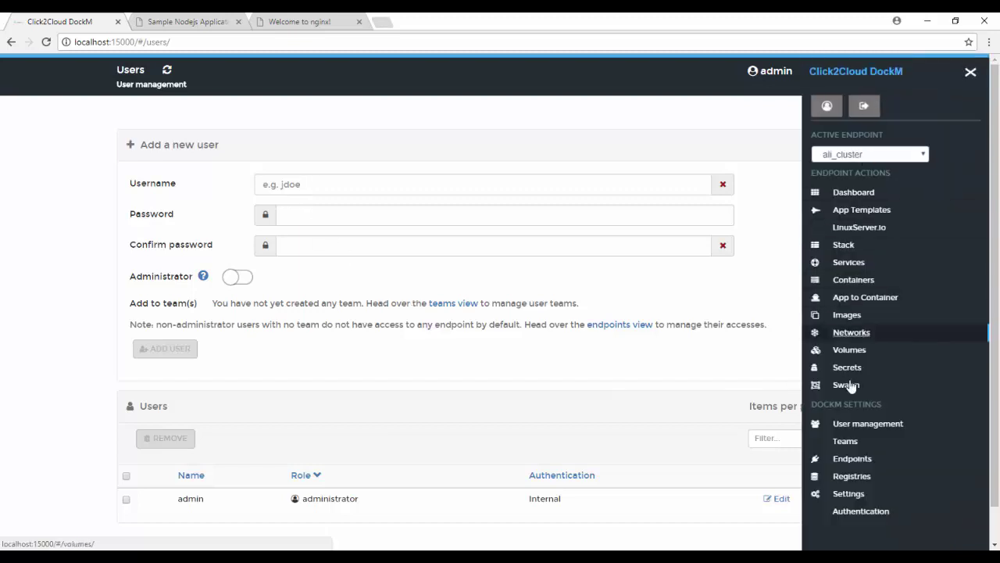
{"action": "left_click", "coordinate": [851, 476]}
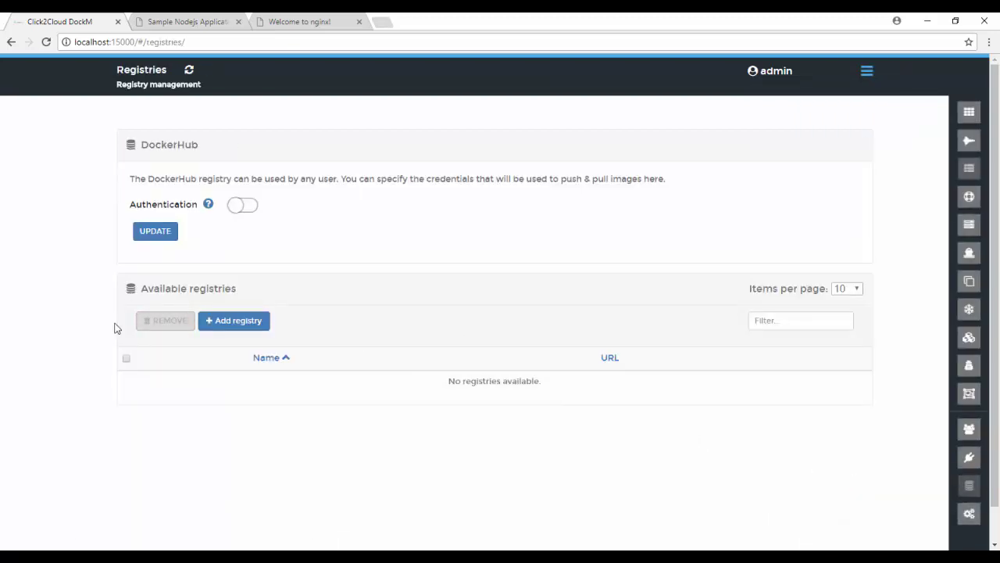
{"action": "left_click", "coordinate": [228, 329]}
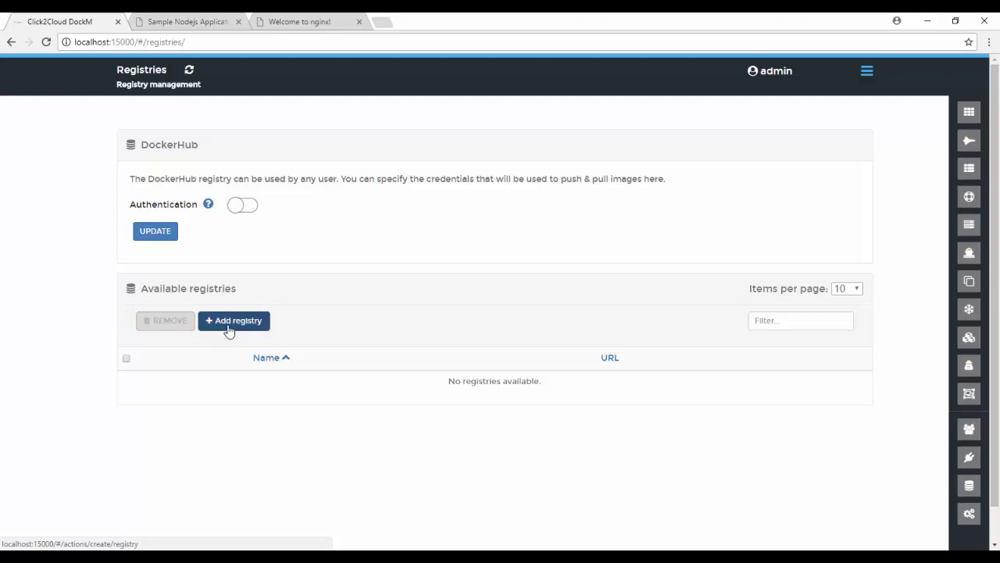
{"action": "left_click", "coordinate": [596, 218]}
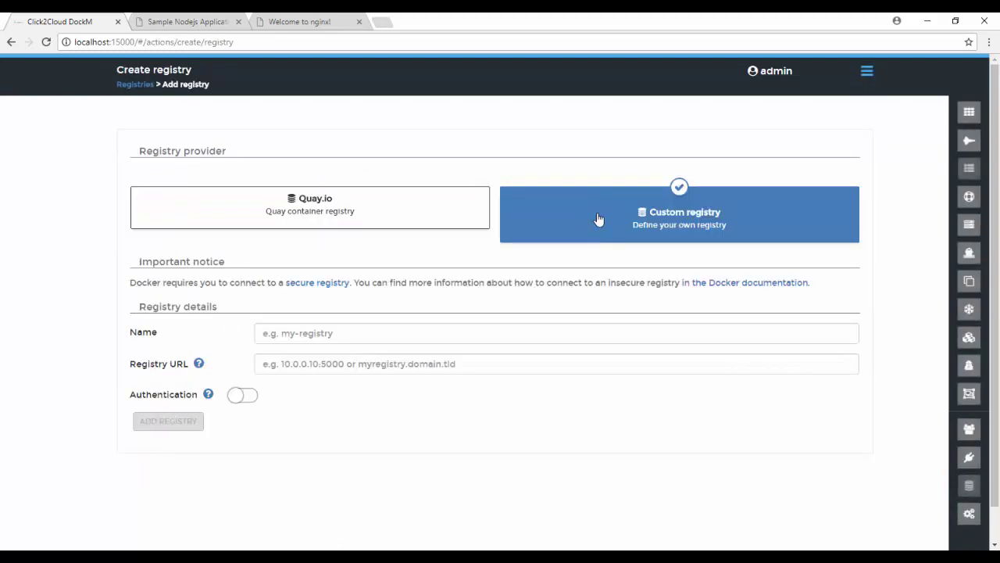
Step: Examine the custom registry's name, URL and credential fields, switching authentication on and back off
{"action": "left_click", "coordinate": [275, 337]}
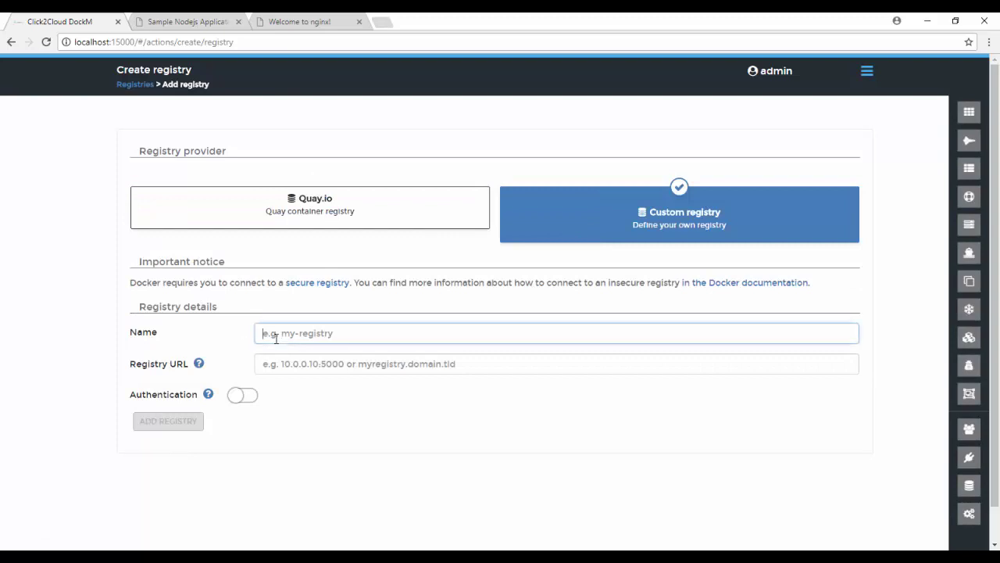
{"action": "left_click", "coordinate": [269, 364]}
{"action": "left_click", "coordinate": [235, 397]}
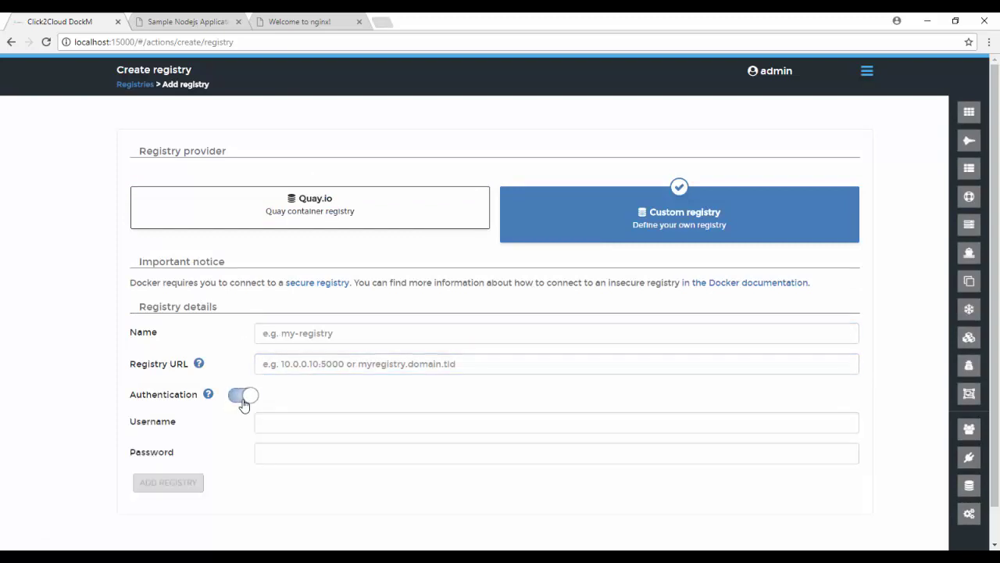
{"action": "left_click", "coordinate": [275, 424]}
{"action": "left_click", "coordinate": [286, 448]}
{"action": "left_click", "coordinate": [291, 427]}
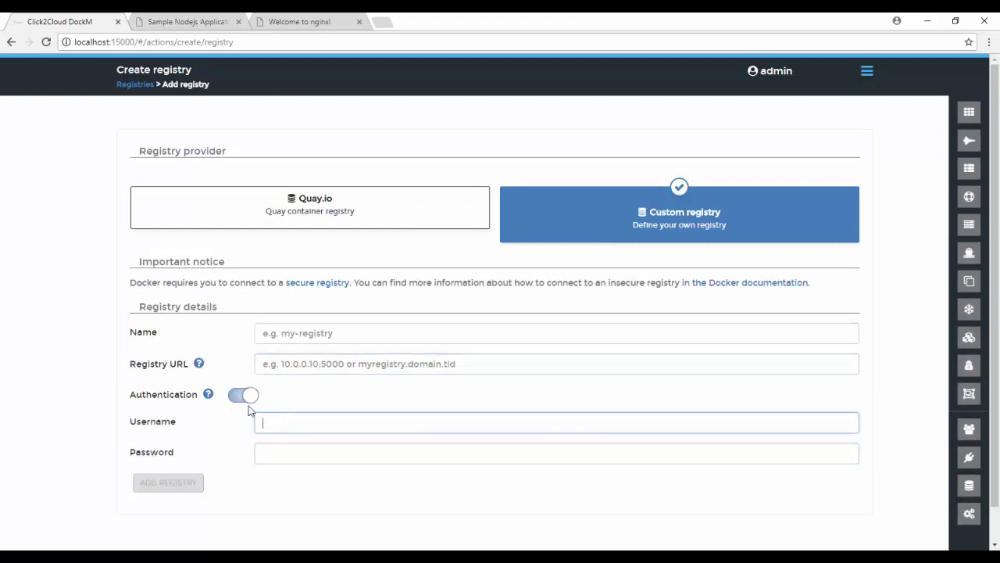
{"action": "left_click", "coordinate": [249, 401]}
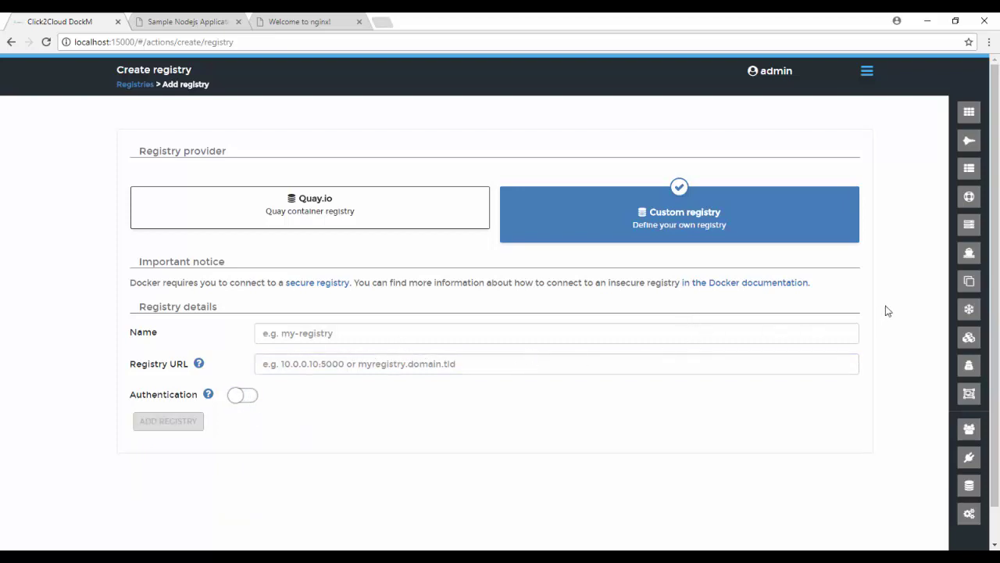
Step: Open the cluster's image list and check which registries are offered for pulling an image
{"action": "left_click", "coordinate": [969, 286]}
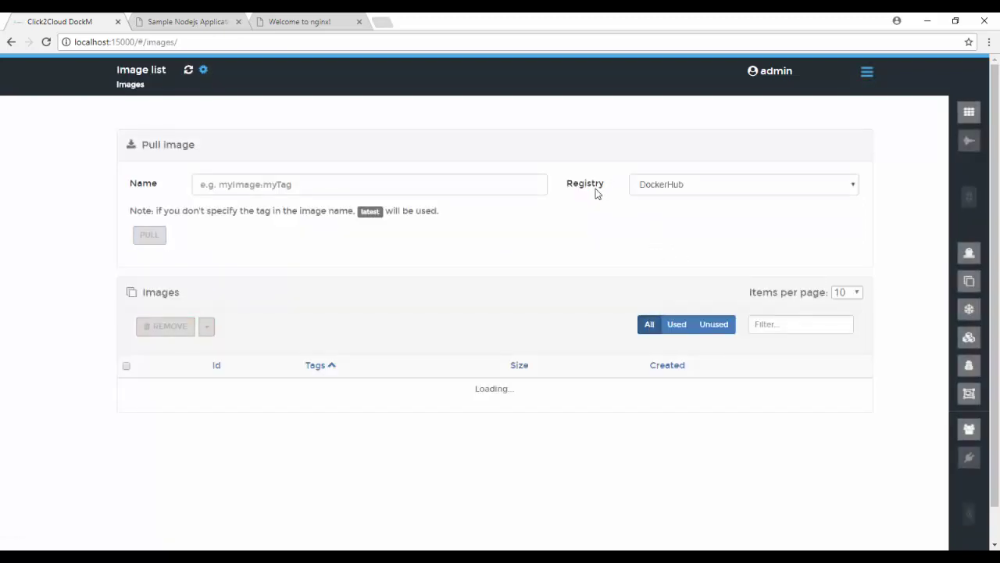
{"action": "left_click", "coordinate": [661, 191]}
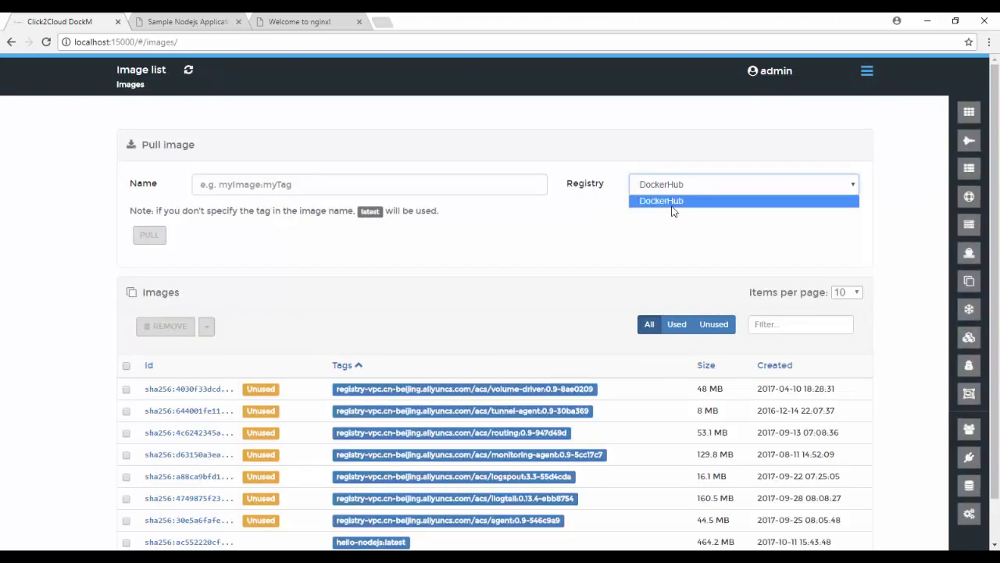
{"action": "left_click", "coordinate": [800, 231]}
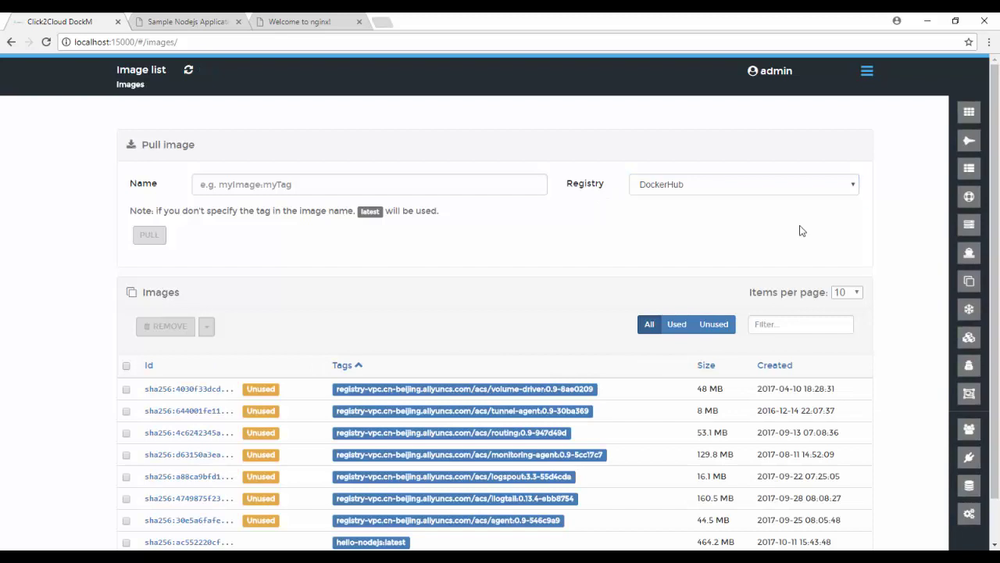